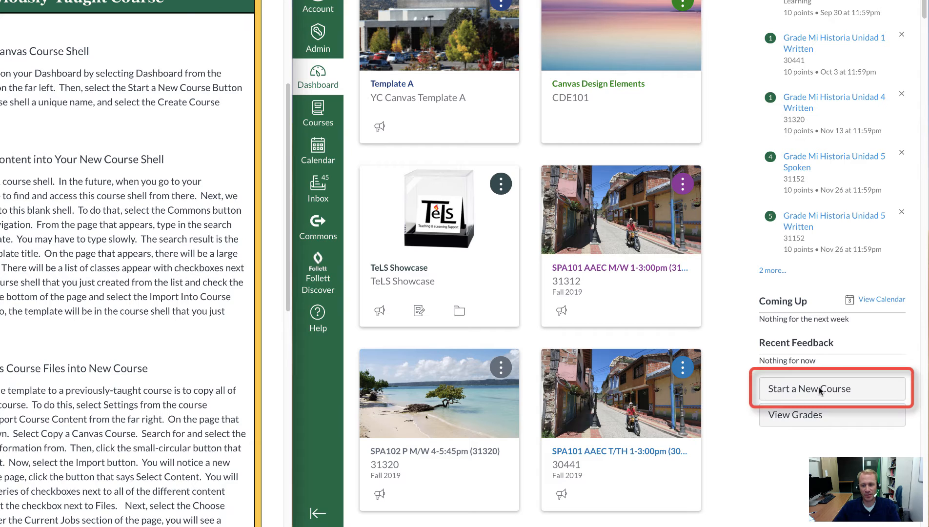
- Create a new course named "New Course (course template)" with the short name NCT100
click(821, 389)
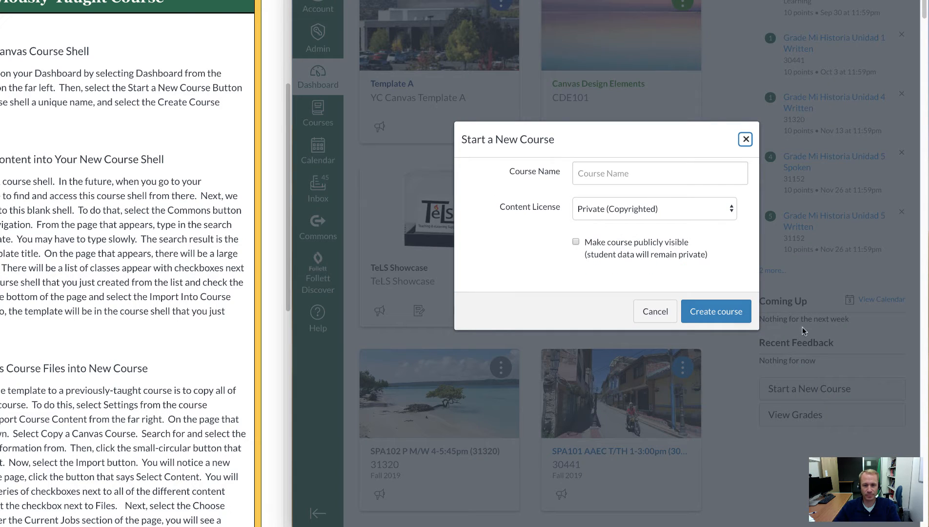
click(614, 173)
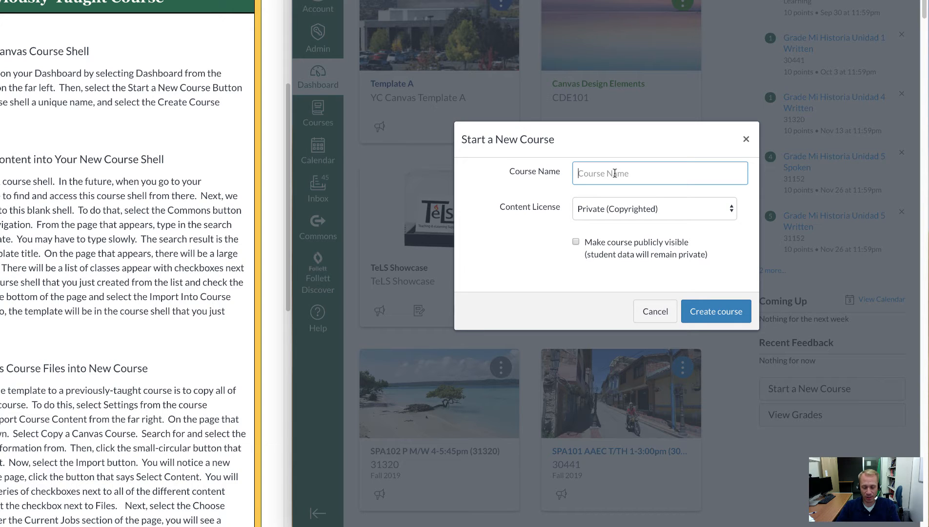
text(New Course (cou)
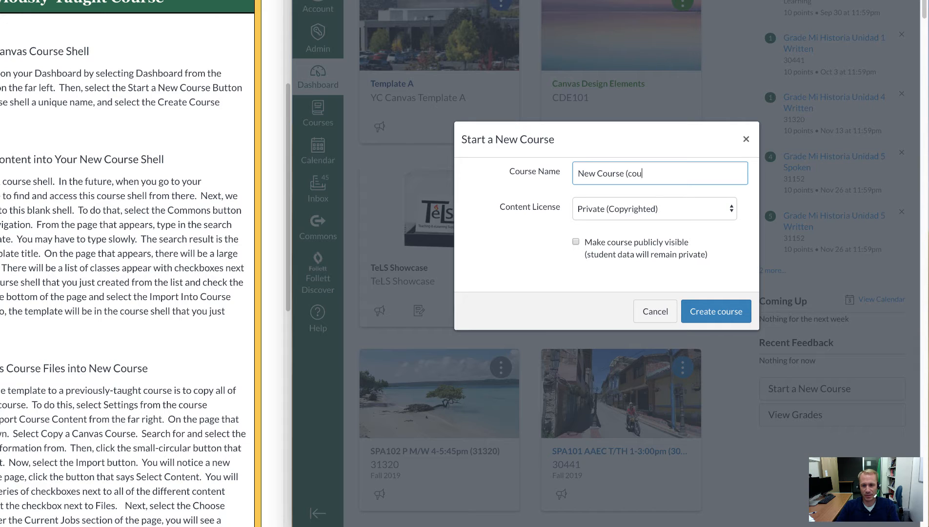
text(template))
key(Tab)
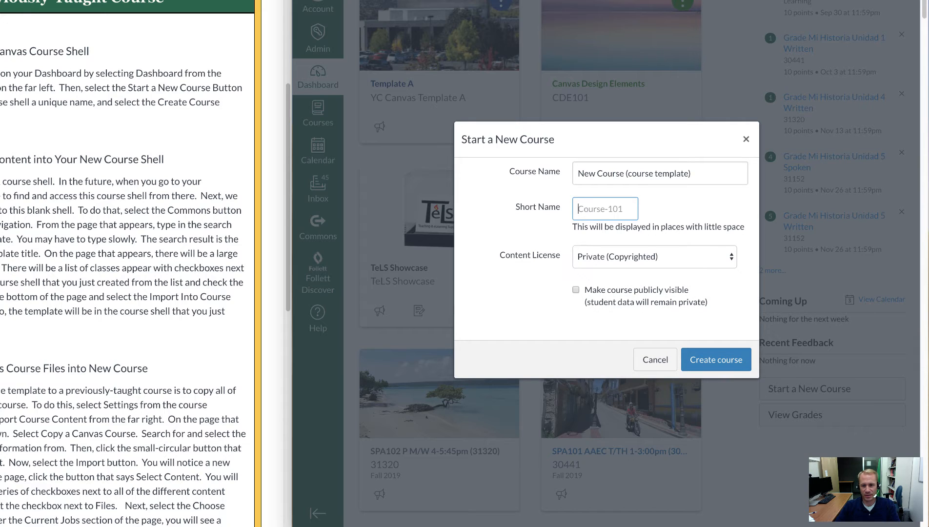
text(NCT100)
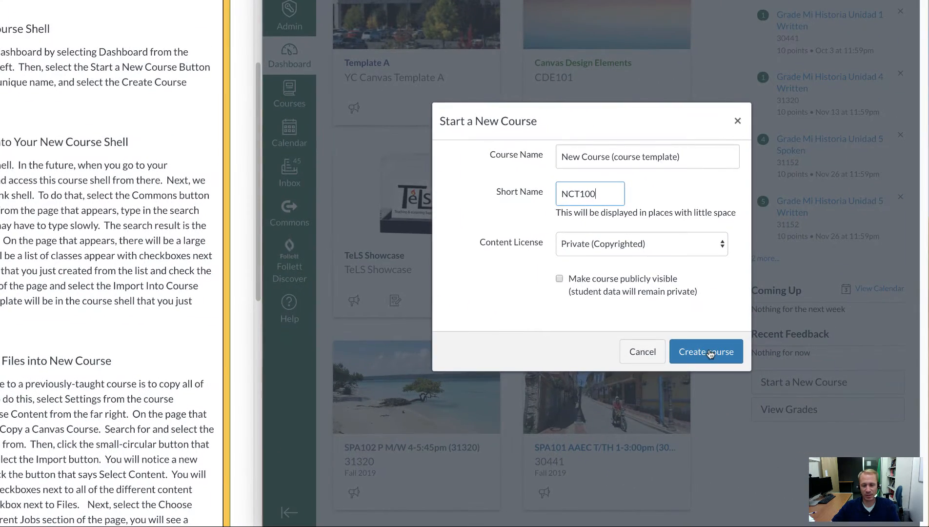
click(710, 353)
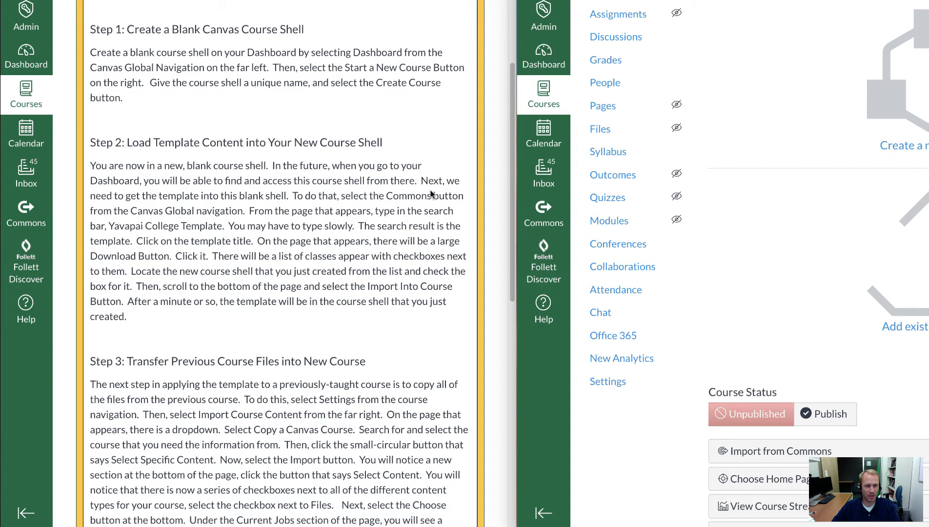
- Find the NCT100 course card on the Dashboard and open that course
click(552, 72)
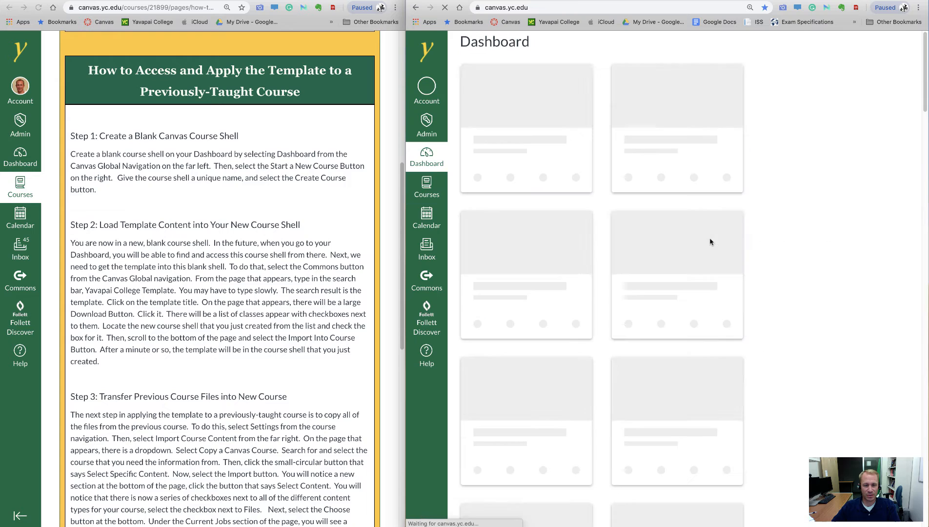
scroll(694, 259, down, 10)
scroll(676, 274, down, 10)
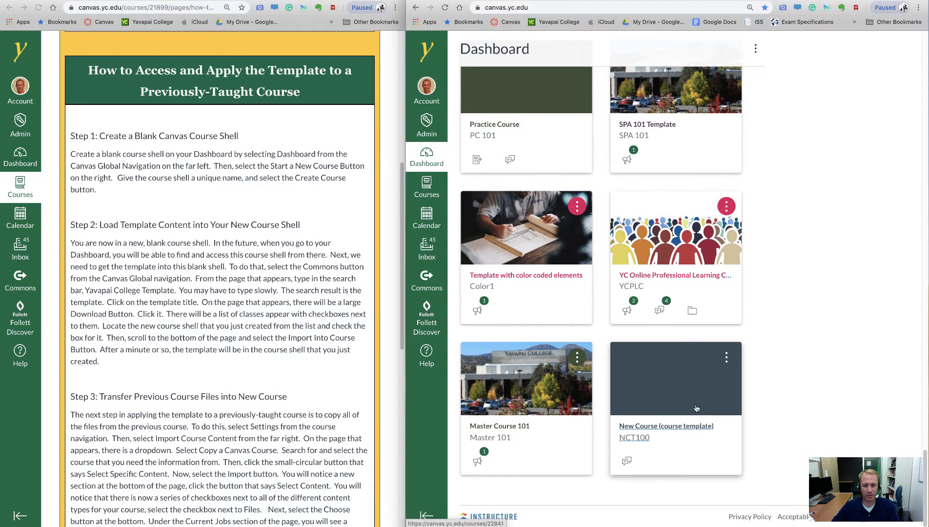
click(693, 389)
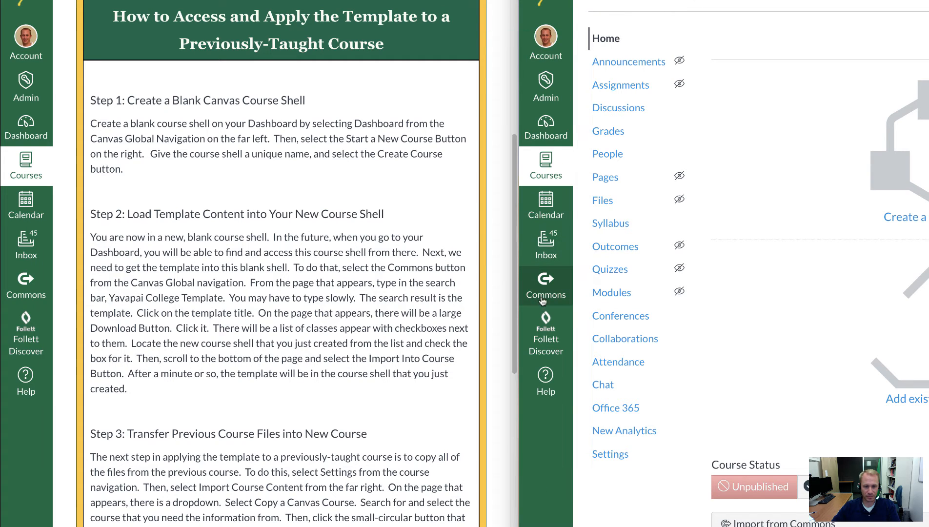
- Search Canvas Commons for "Yavapai College template" and open the YC Canvas Template A resource
click(555, 291)
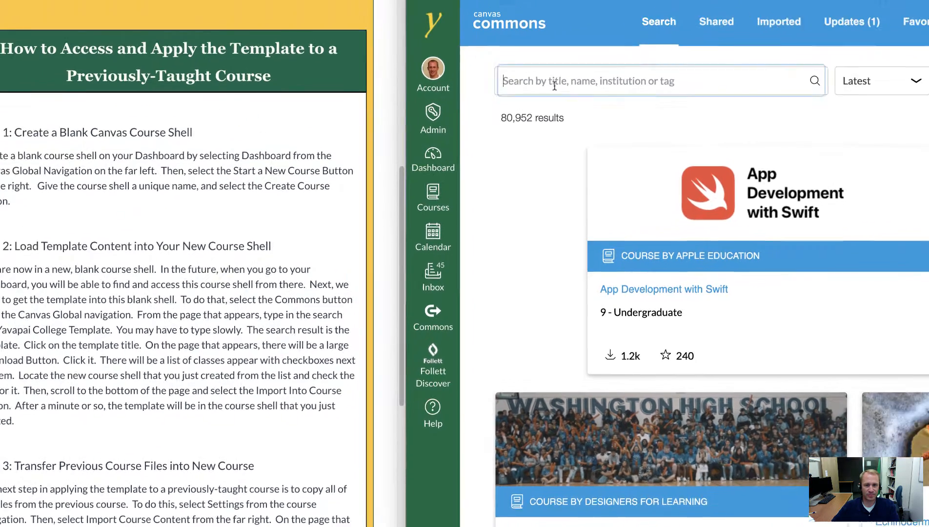
click(679, 46)
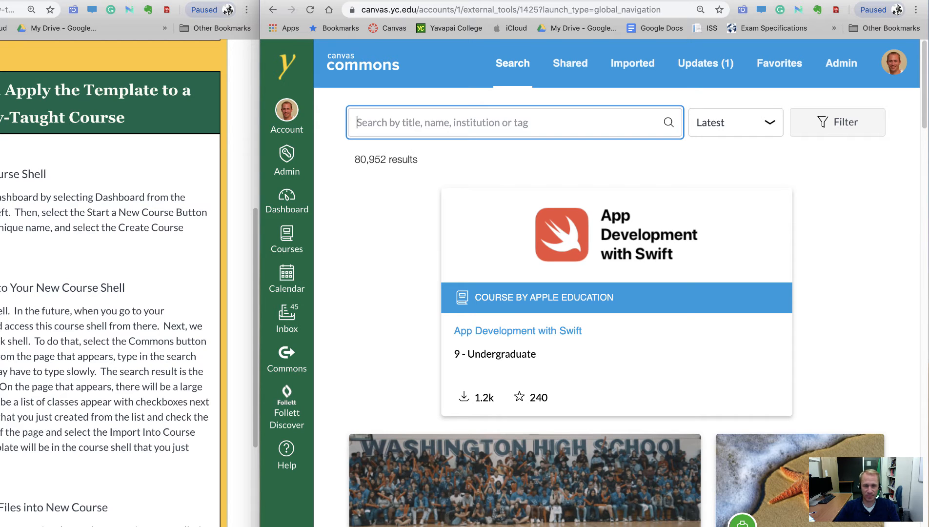
text(Yavapai Co)
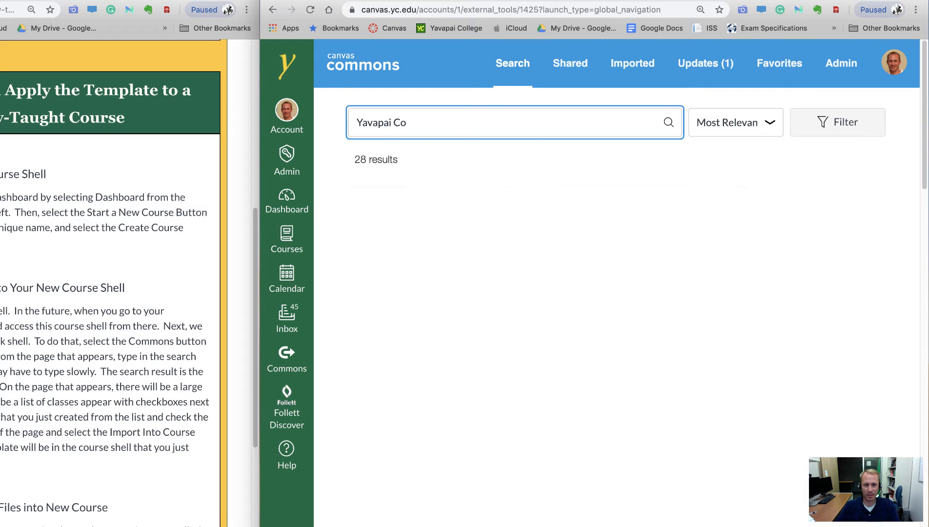
text(llege template)
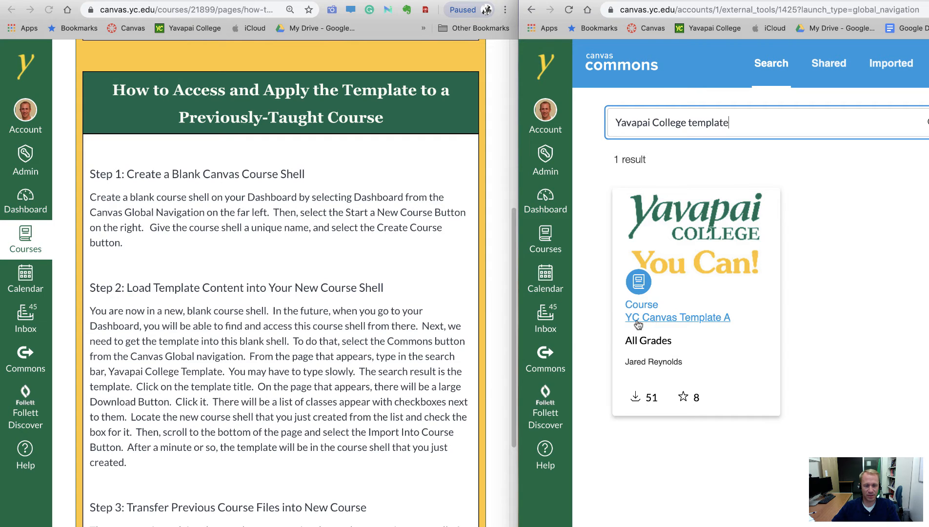
click(688, 318)
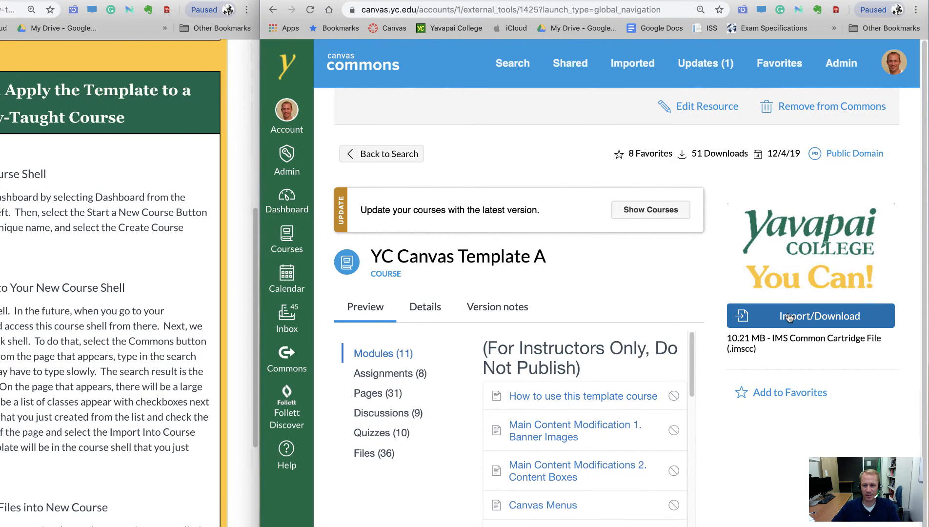
- Import YC Canvas Template A into the course "New Course (course template)"
click(790, 317)
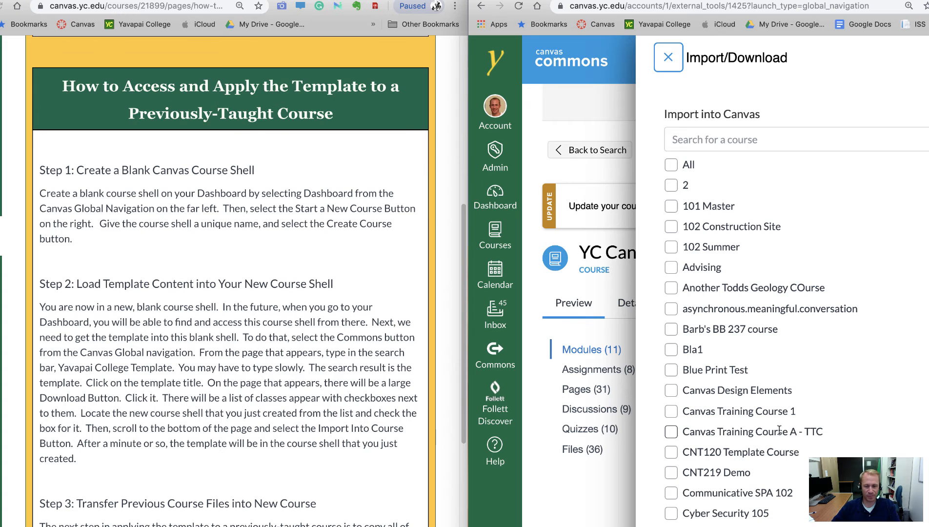
scroll(780, 432, down, 15)
scroll(778, 433, down, 6)
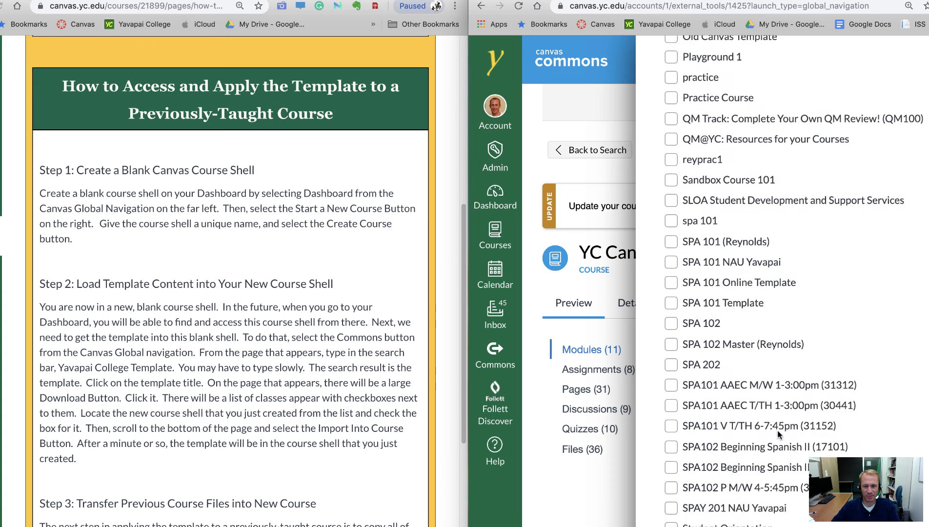
scroll(769, 410, up, 10)
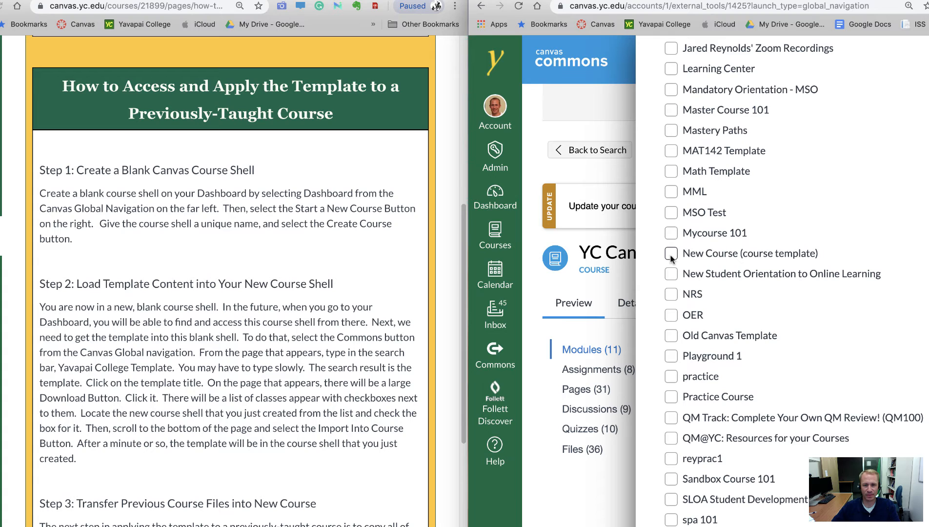
click(671, 257)
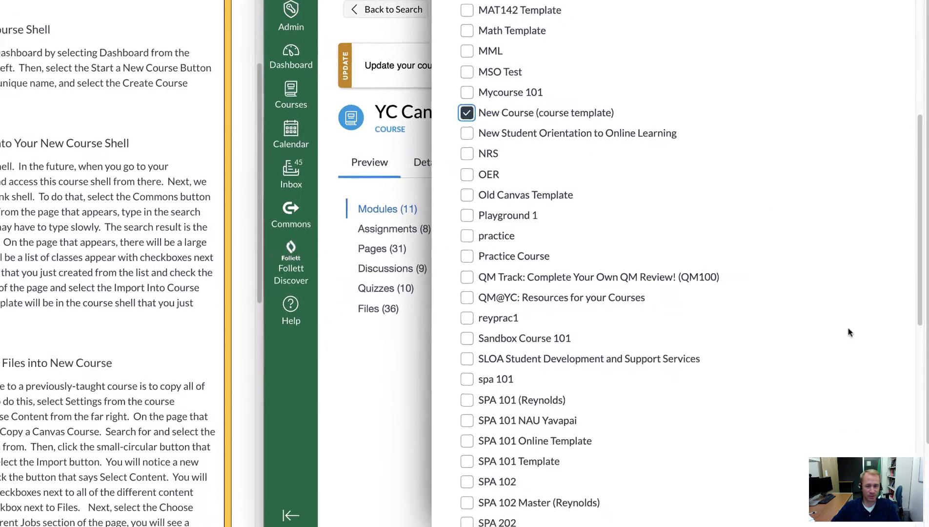
scroll(800, 390, down, 10)
click(629, 461)
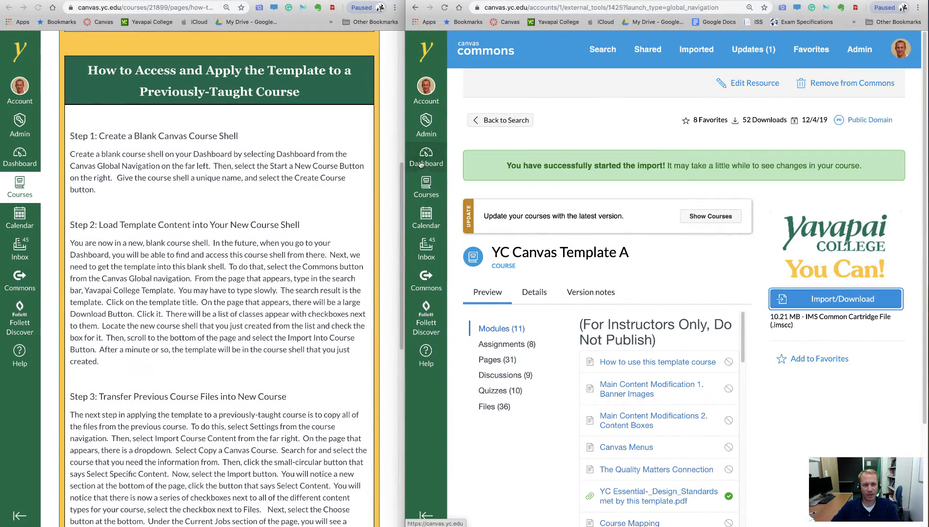
- Reopen New Course (course template) from the Dashboard and bring the guide's Step 3 on transferring previous course files into view
click(425, 164)
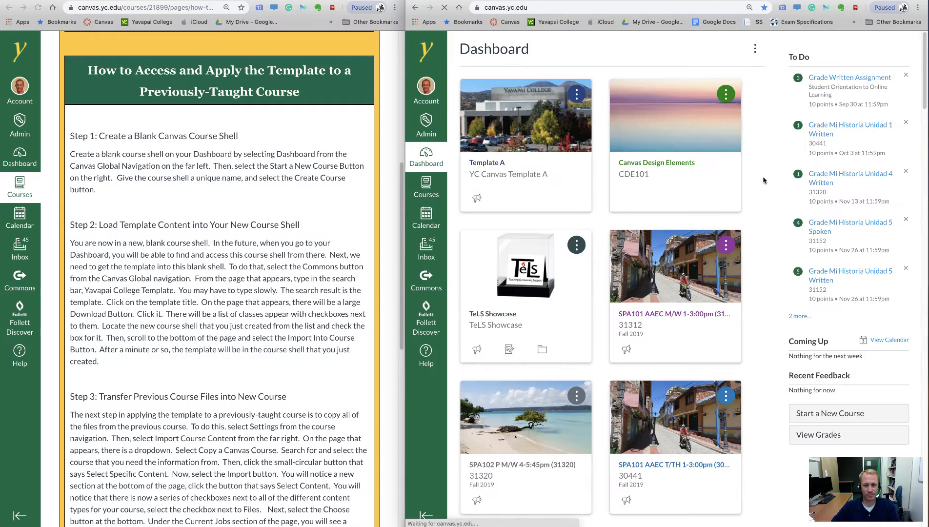
scroll(769, 251, down, 6)
scroll(769, 250, down, 8)
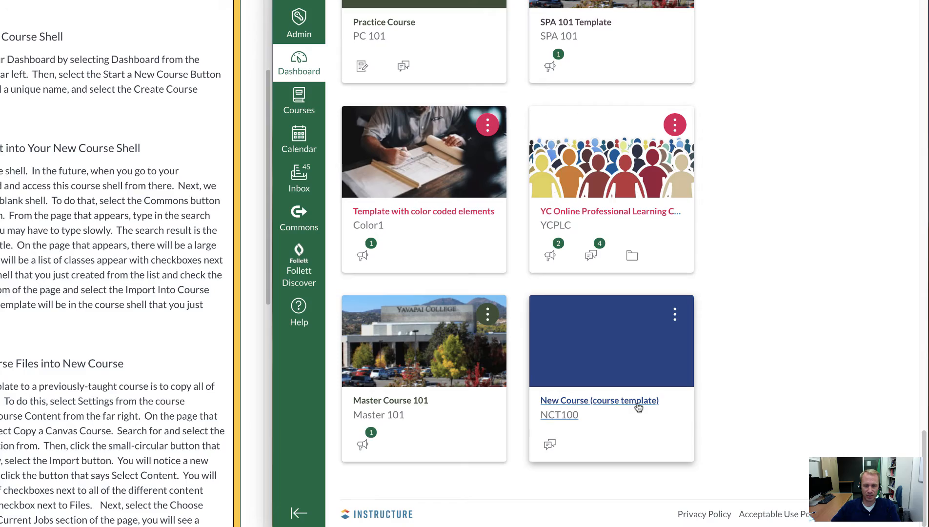
click(641, 408)
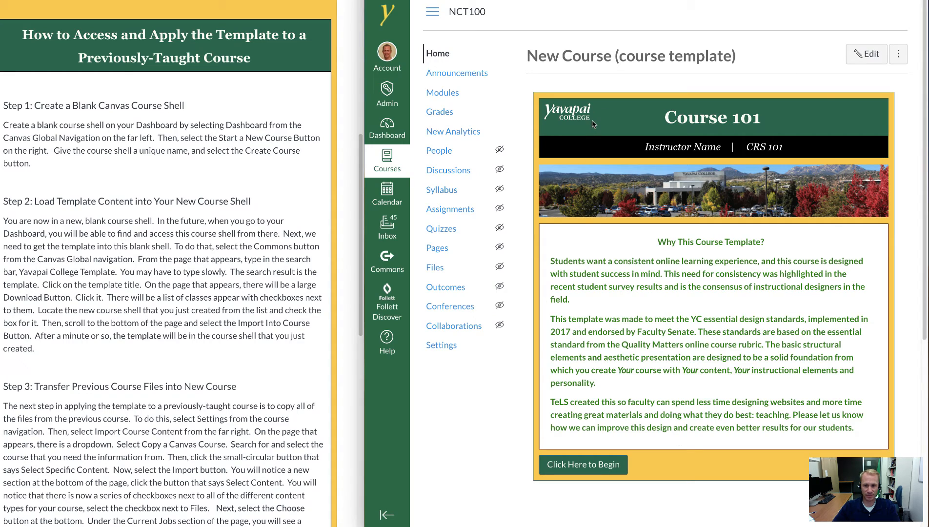
scroll(281, 333, down, 2)
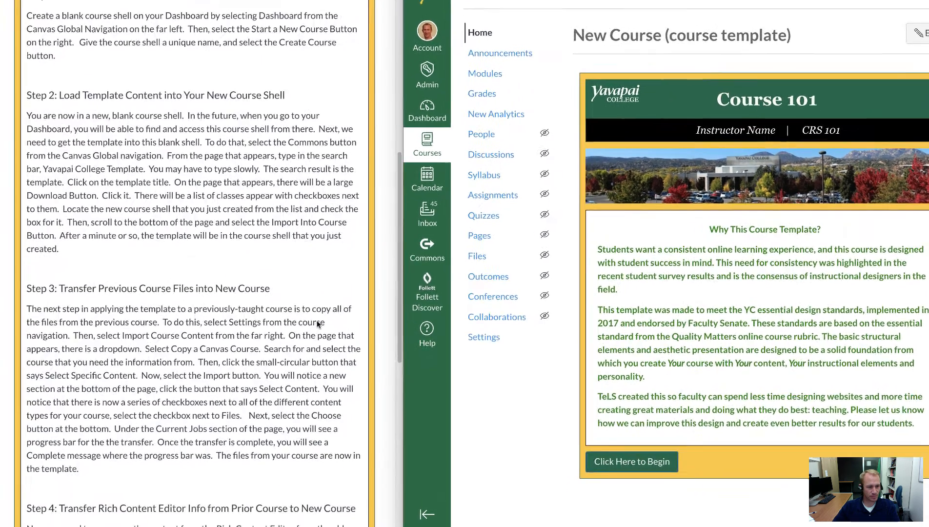
scroll(318, 324, down, 3)
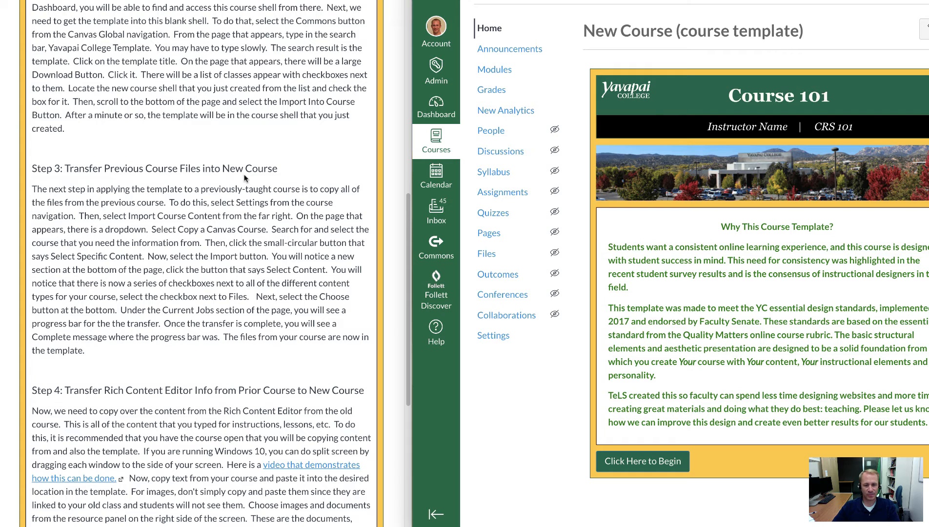
- Examine the instructor-only module's pages on using the template course and modifying banner images, then return to the module list
click(494, 70)
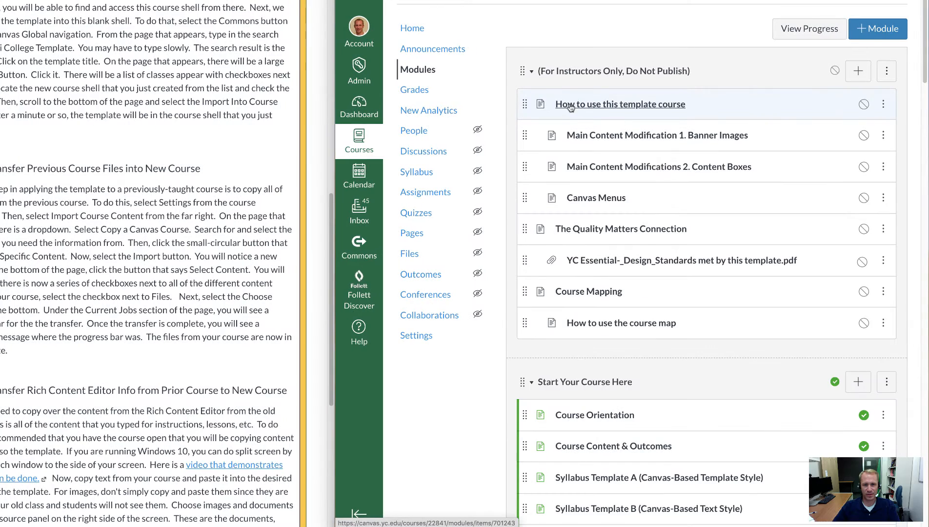
click(571, 107)
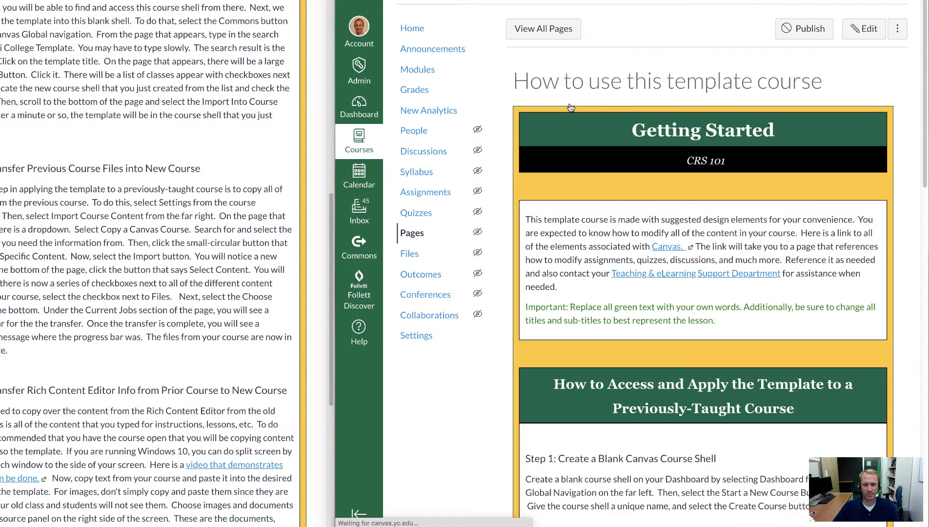
scroll(618, 195, down, 10)
scroll(618, 195, down, 8)
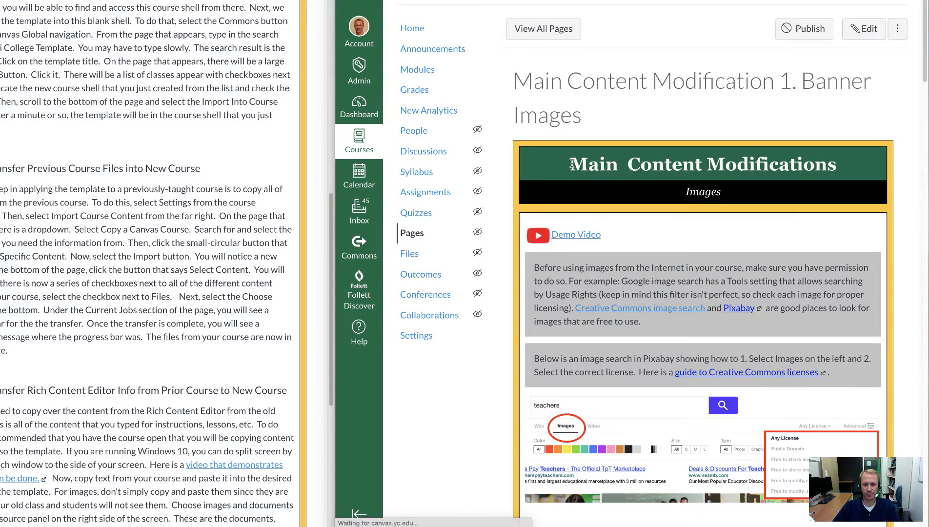
scroll(572, 164, down, 15)
scroll(573, 166, down, 12)
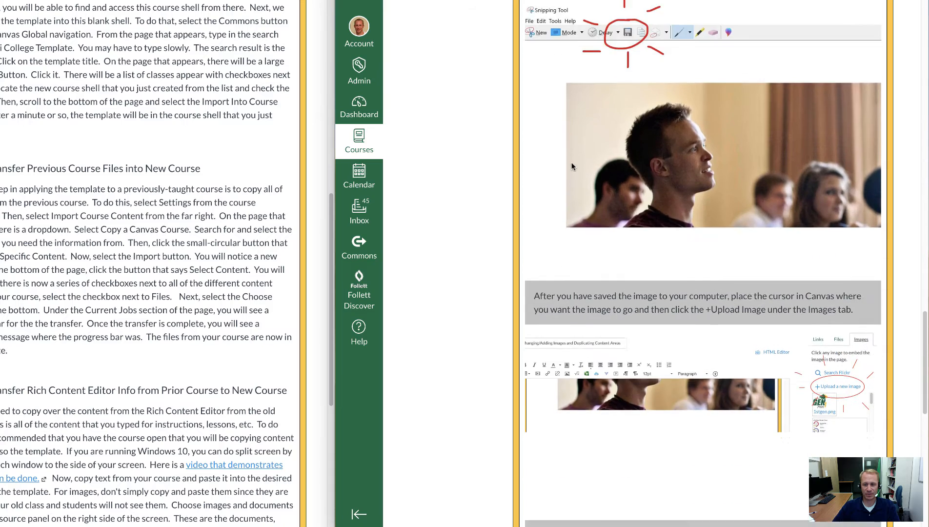
key(alt+Left)
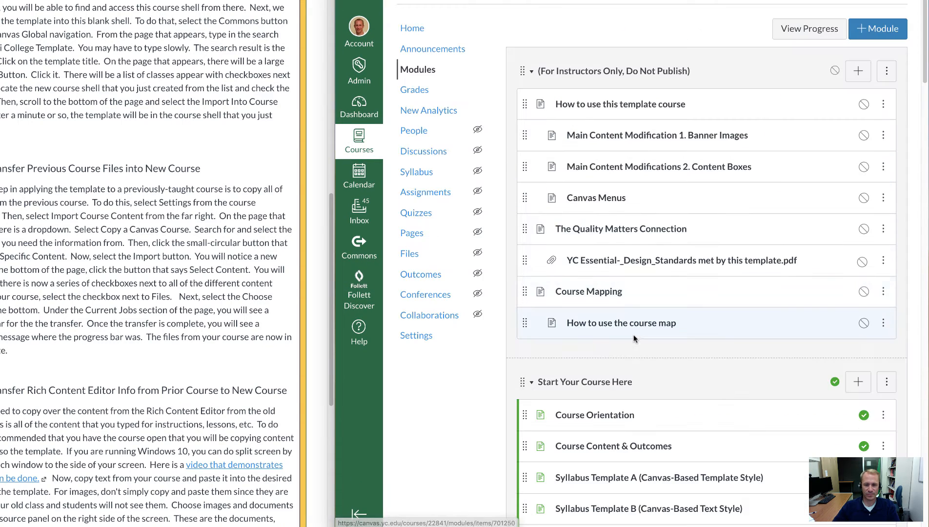
- Examine the Module 1 introduction, content and assignment pages, then return to the course home page
scroll(634, 335, down, 9)
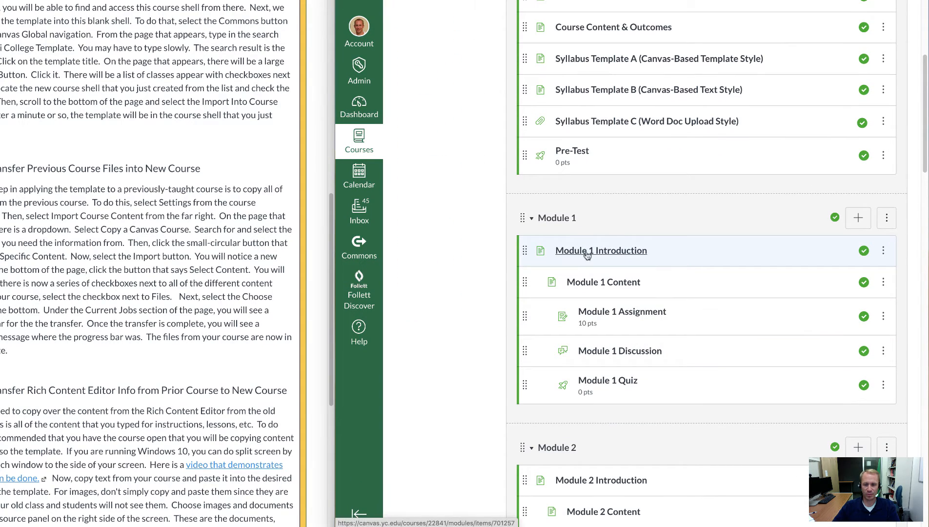
click(874, 263)
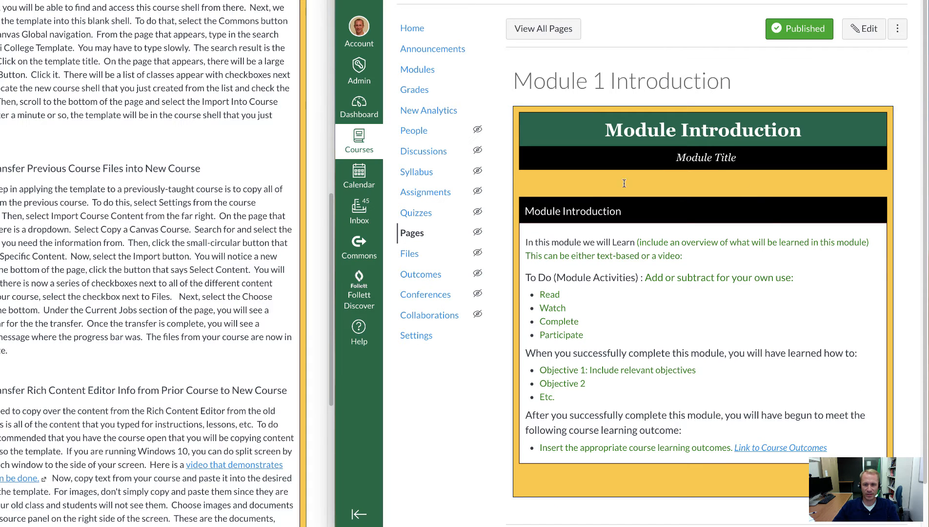
scroll(741, 242, down, 1)
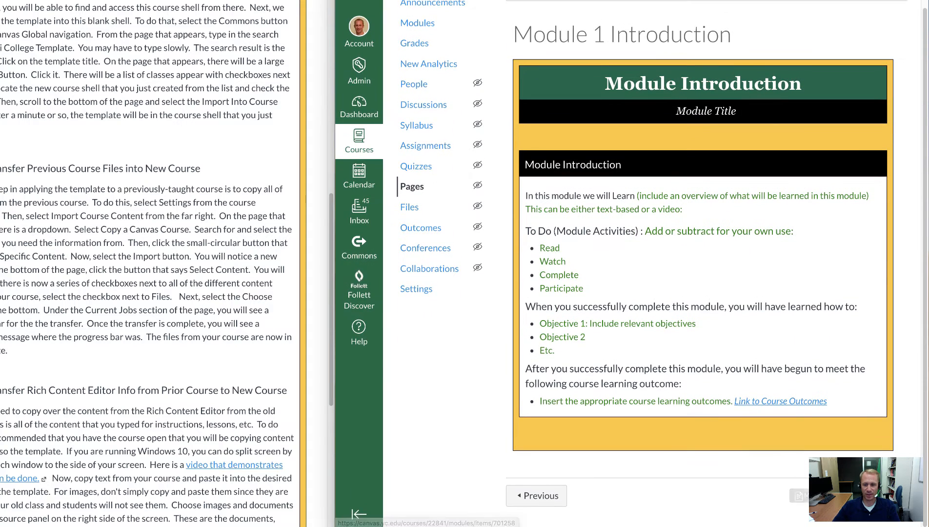
click(800, 496)
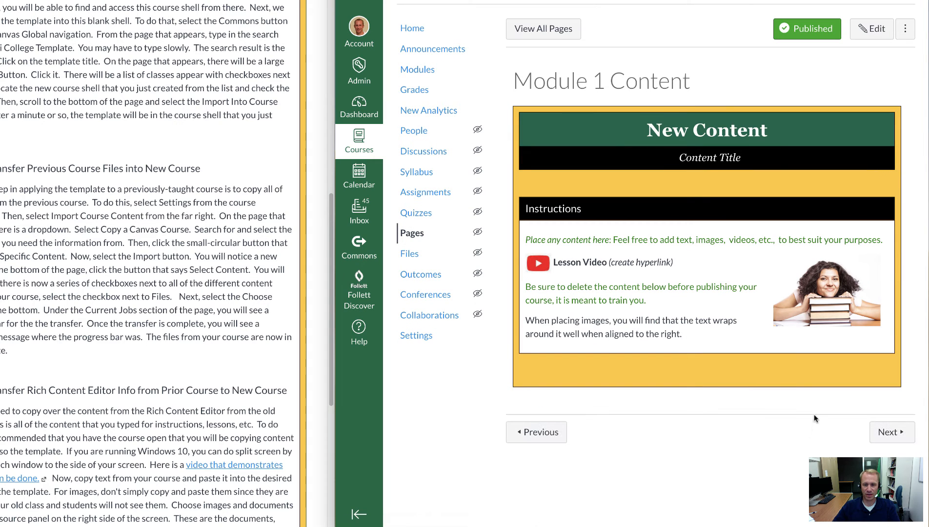
click(886, 438)
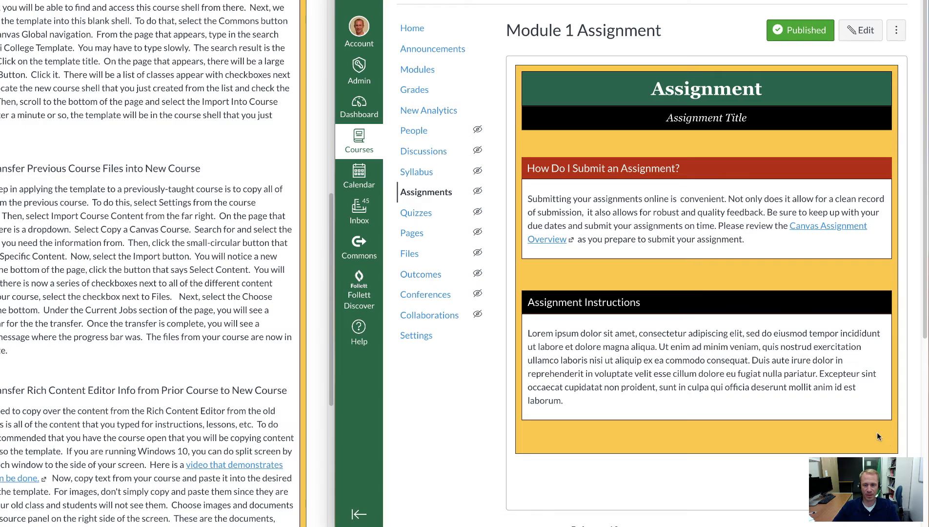
click(410, 28)
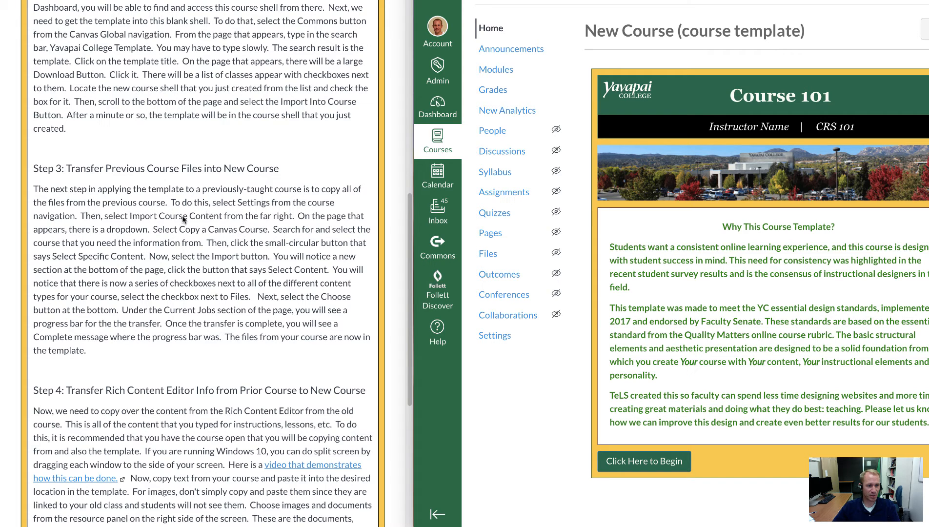
- Open the new course's content import from its settings and set the content type to Copy a Canvas Course
click(495, 339)
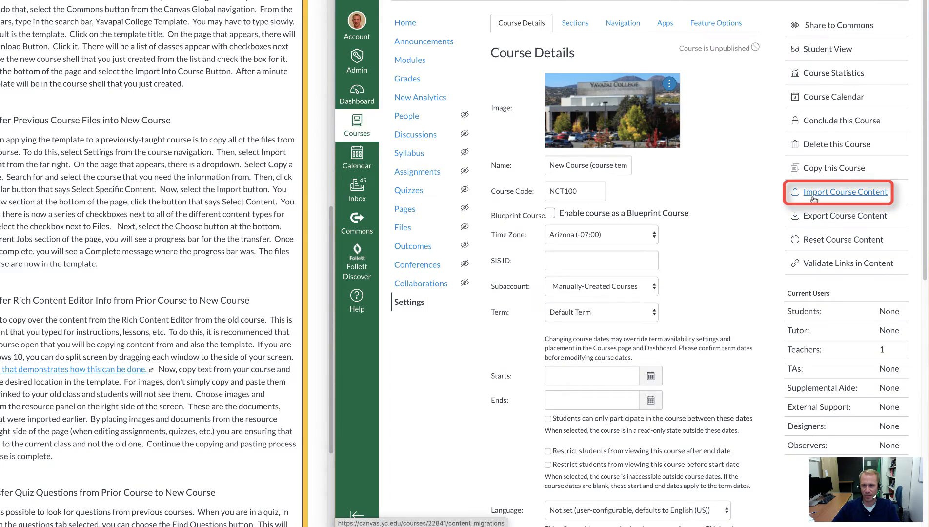
click(814, 193)
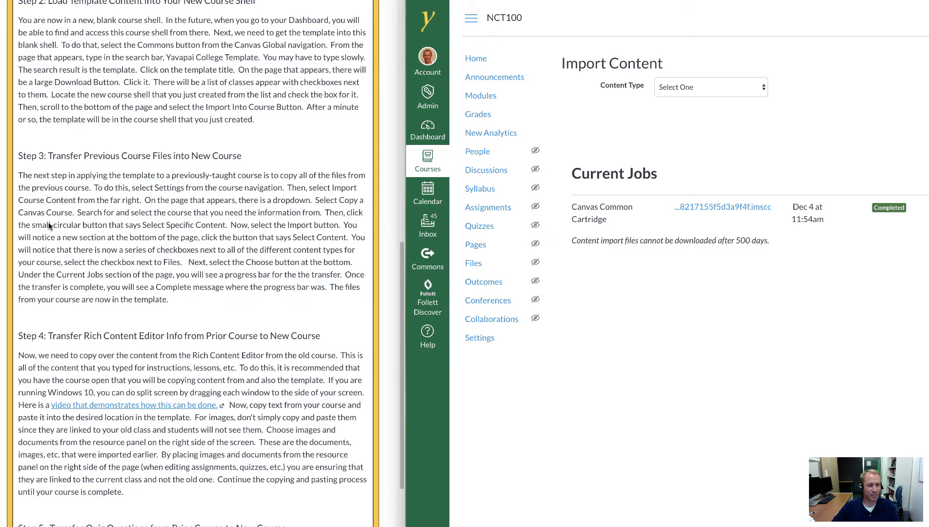
click(704, 86)
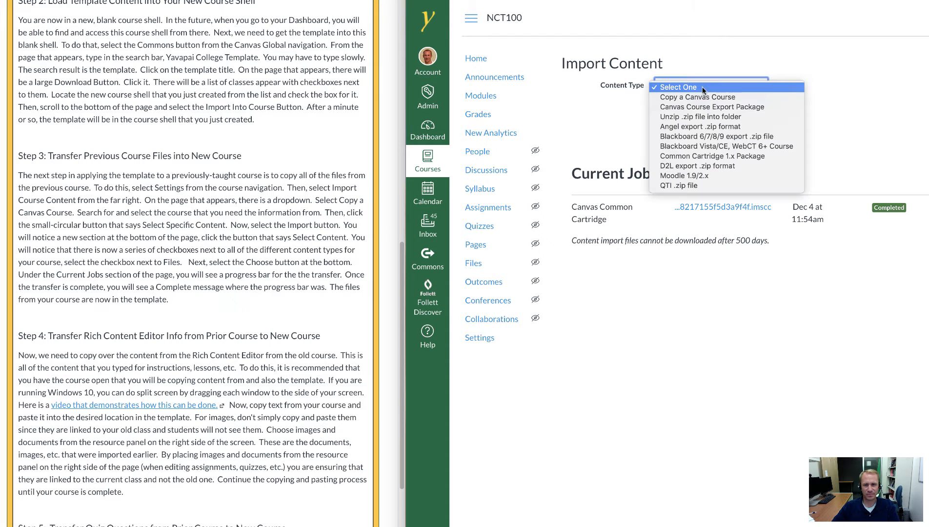
click(689, 96)
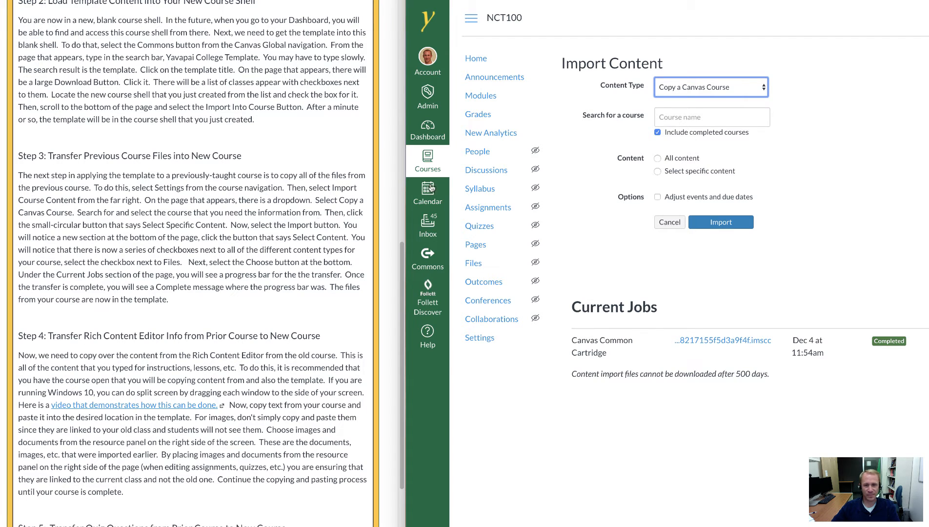
- Search for spa101, choose SPA 101 from Spring 2018 as the source course, and start an import of specific content
click(692, 120)
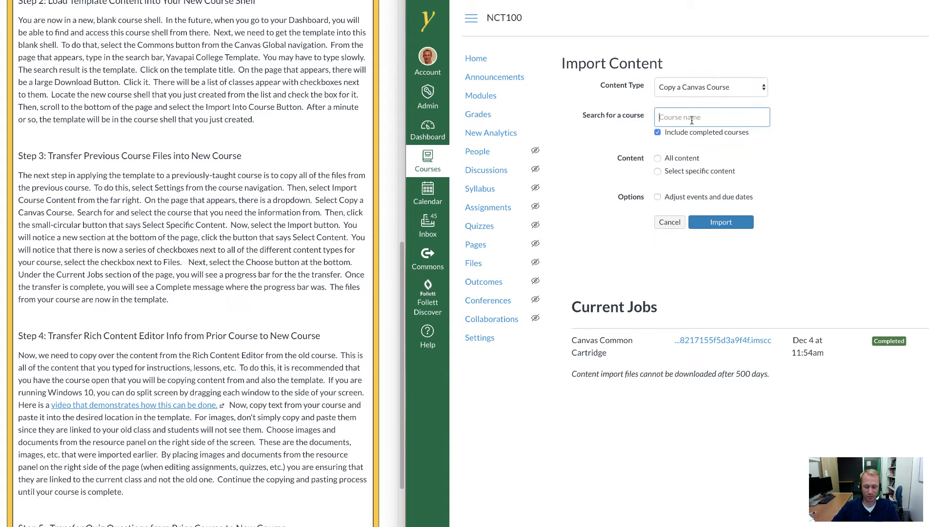
text(spa101)
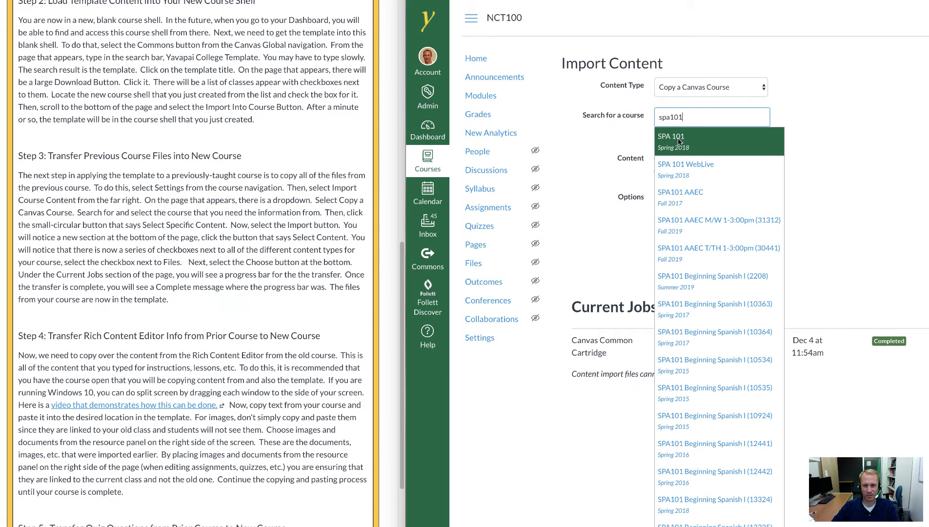
click(678, 141)
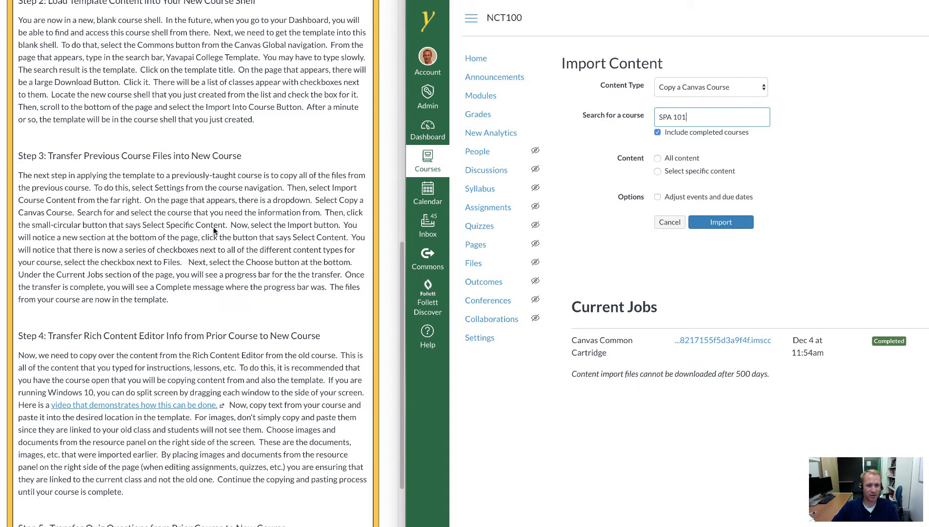
click(658, 172)
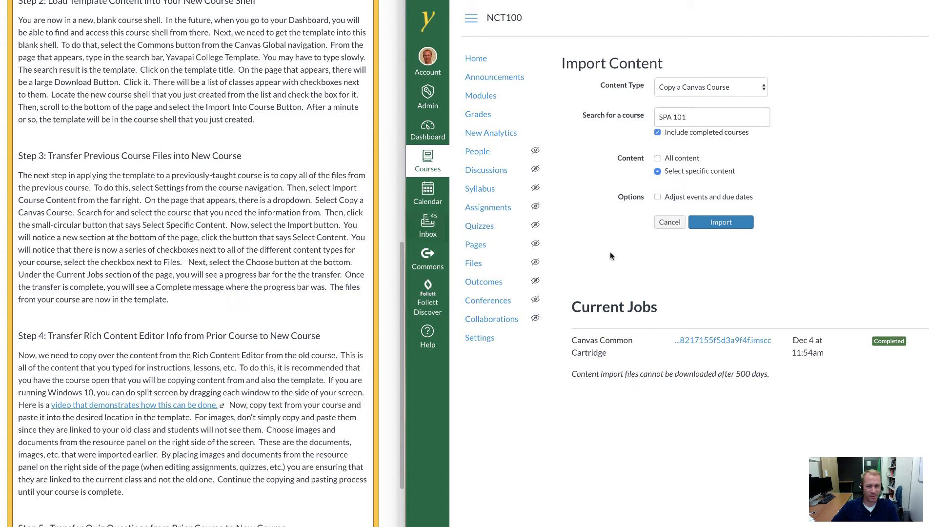
click(740, 230)
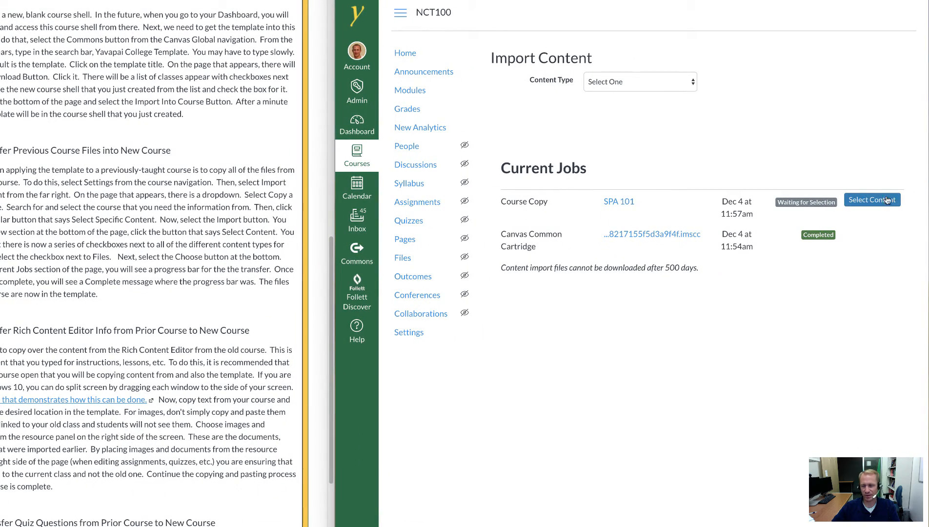
- Select only Files as the content to copy from SPA 101, run the import, and open the new course's file list
click(870, 201)
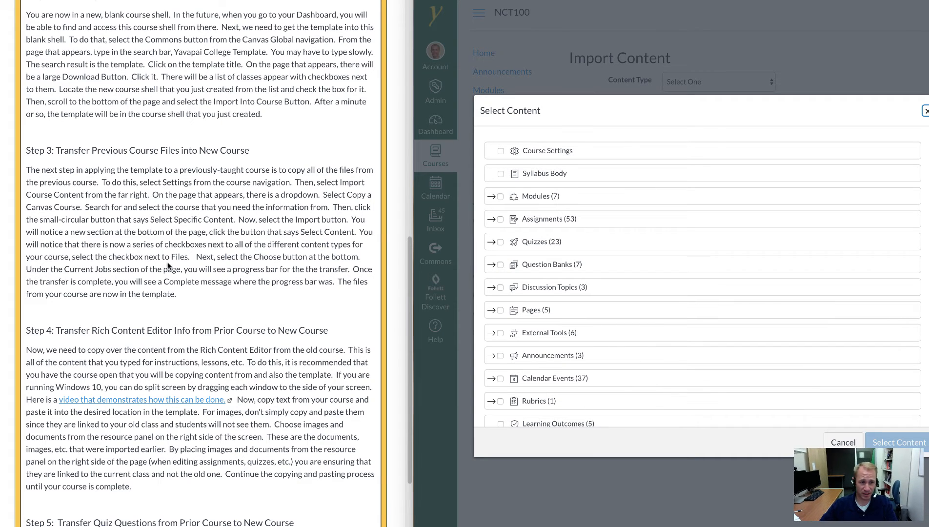
scroll(501, 282, down, 2)
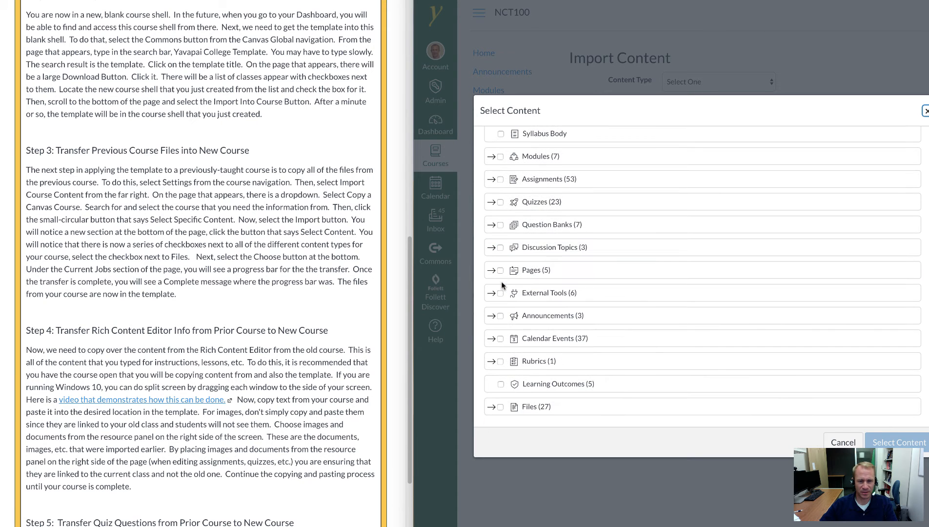
click(500, 408)
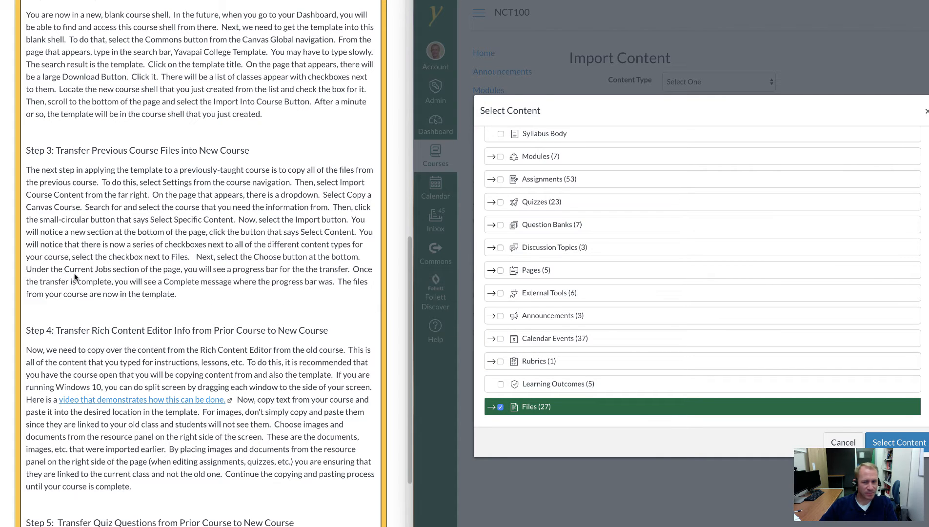
click(890, 443)
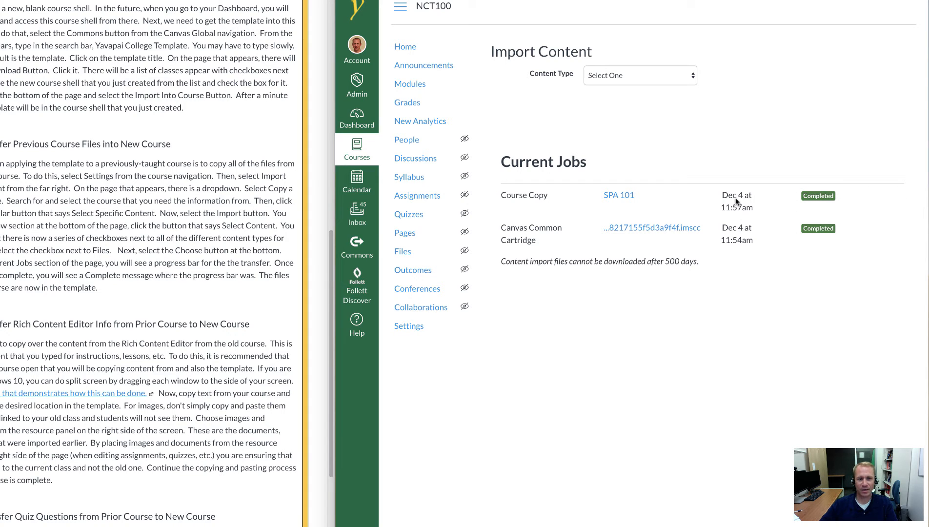
click(403, 251)
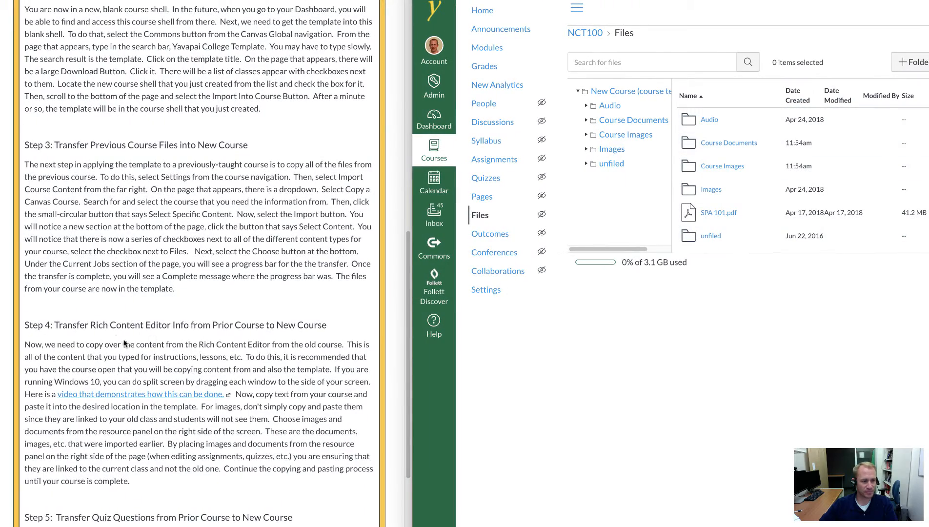
- In a new tab, open the TeLS Showcase module page Embedding Google Documents in Canvas and hide its course navigation
scroll(131, 344, down, 2)
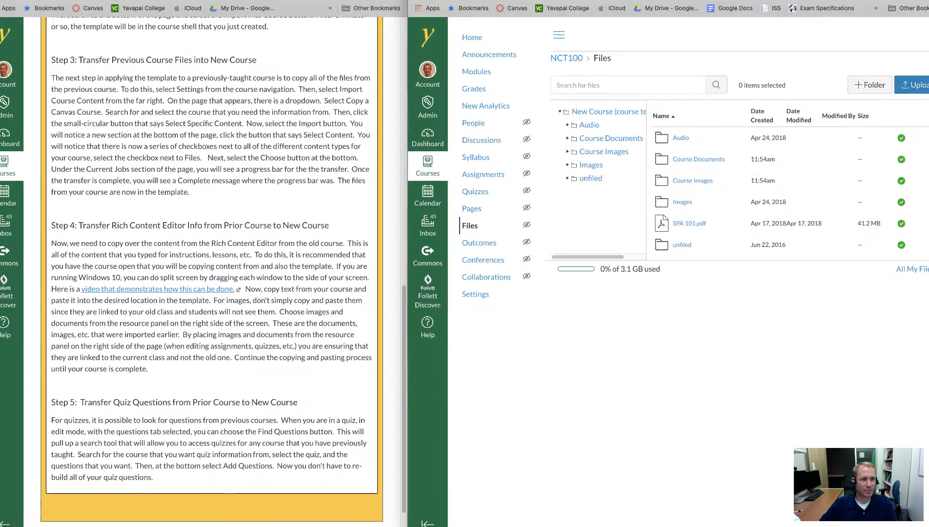
key(super+t)
click(101, 23)
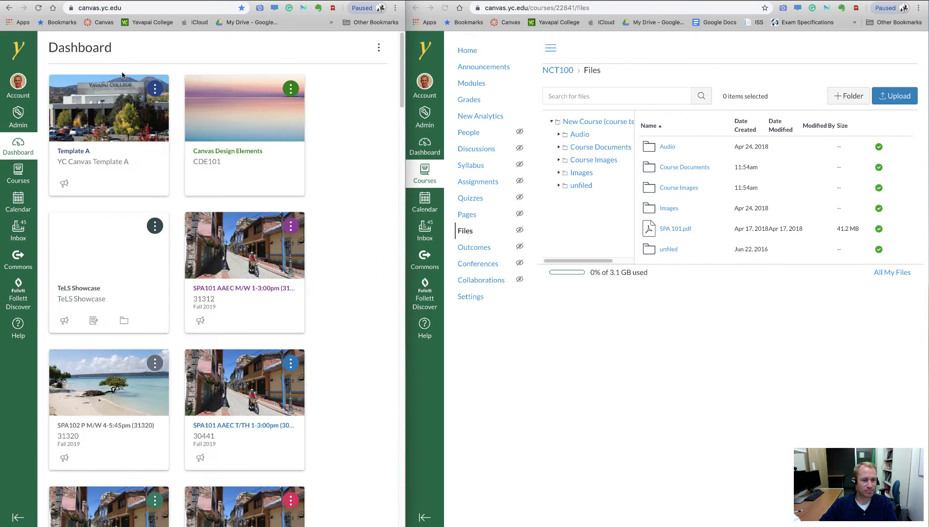
scroll(134, 142, down, 3)
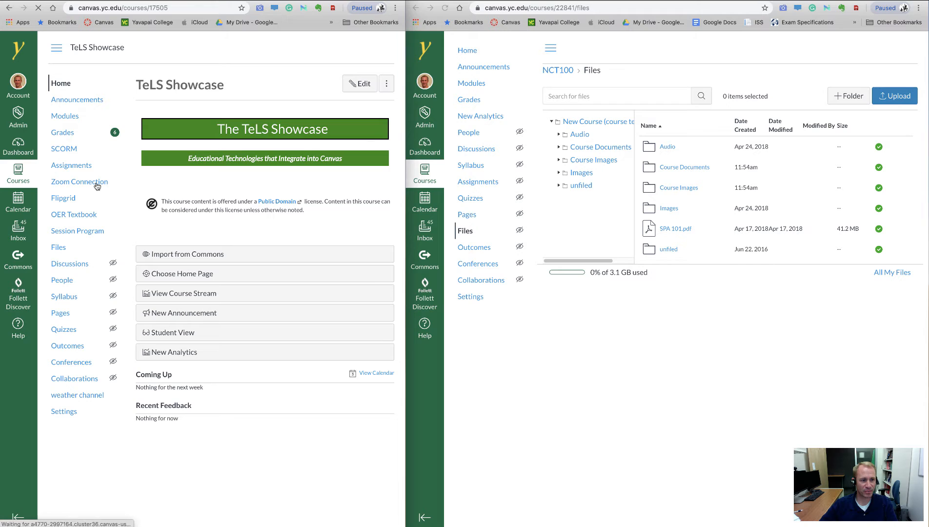
click(98, 119)
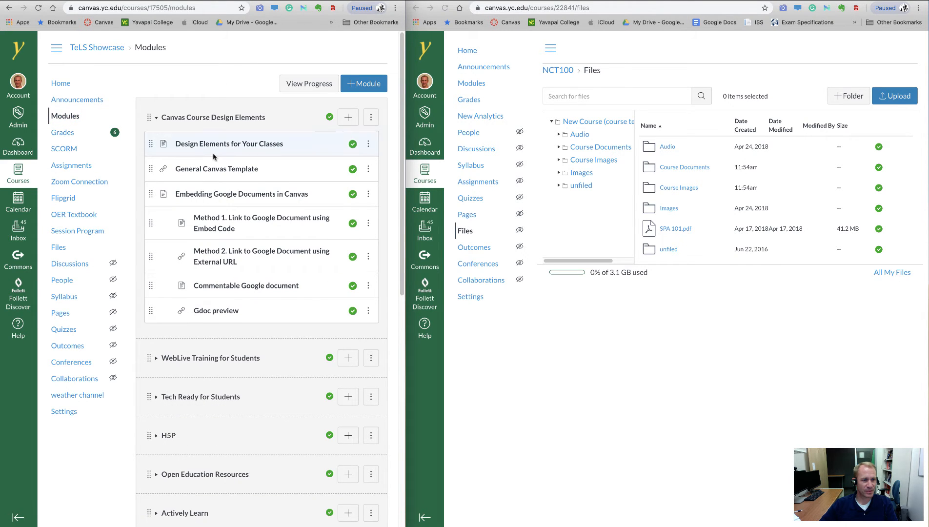
scroll(209, 244, down, 2)
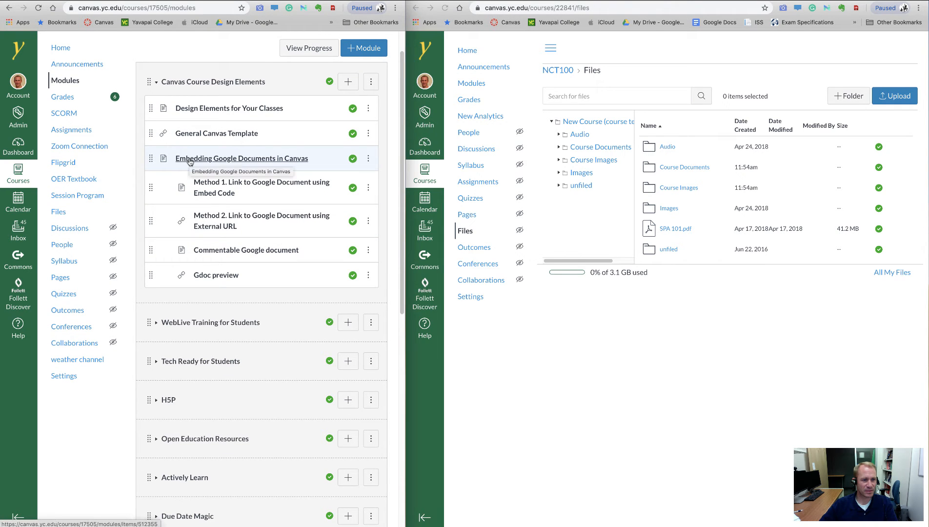
click(190, 161)
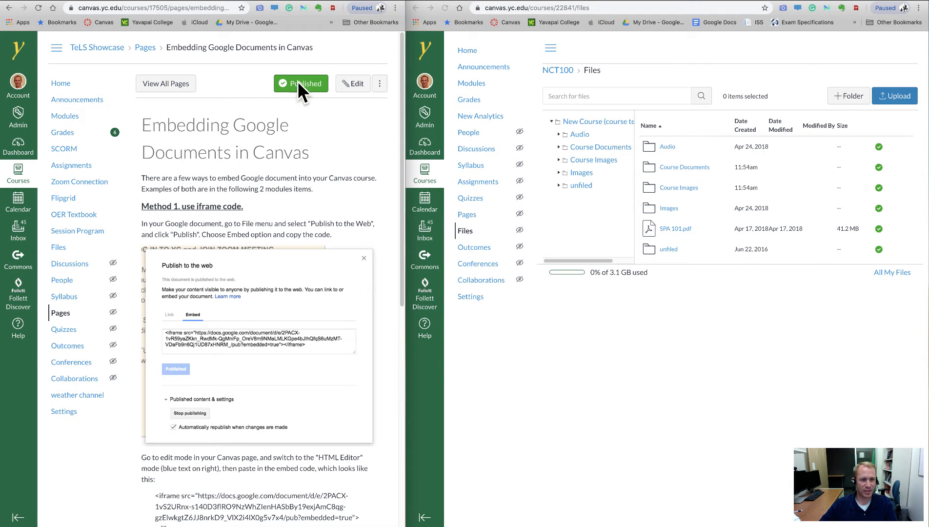
click(56, 49)
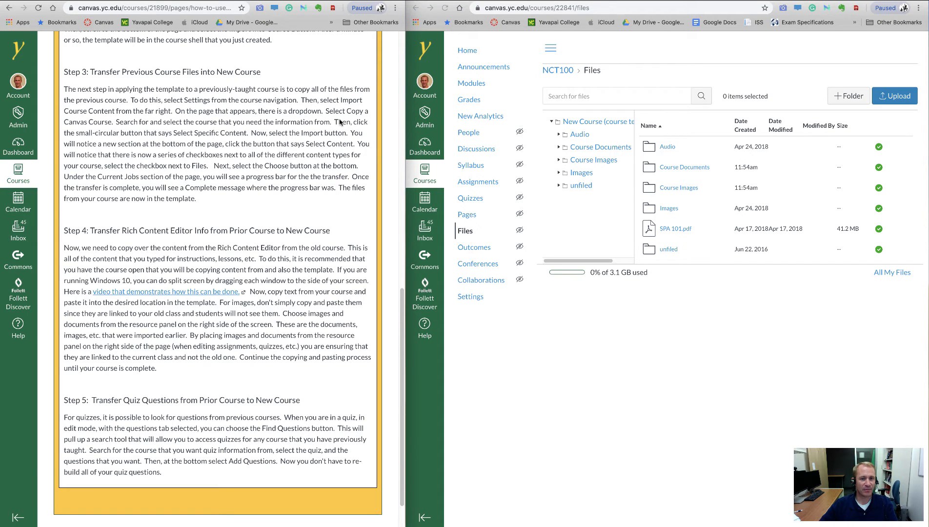
drag(587, 2, 652, 10)
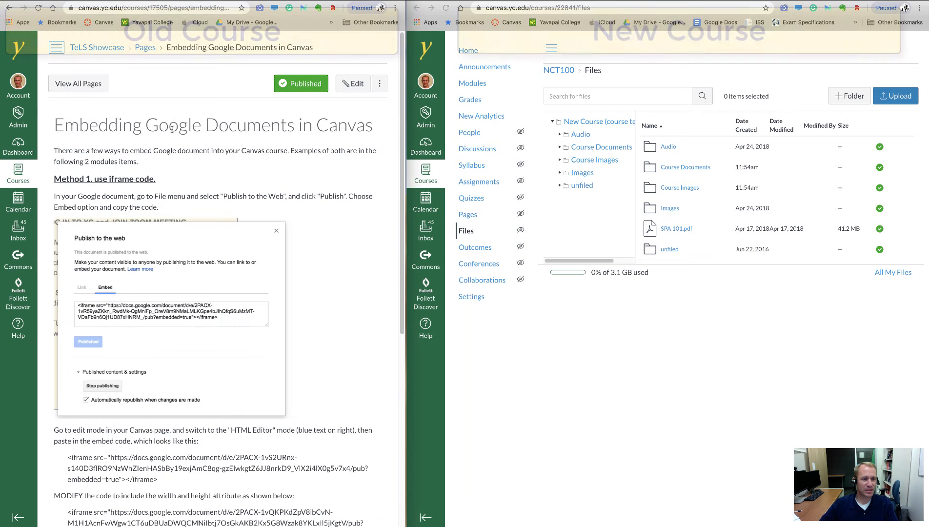
- Edit the Embedding Google Documents in Canvas page and copy its content from the opening sentence into the second iframe code
click(353, 83)
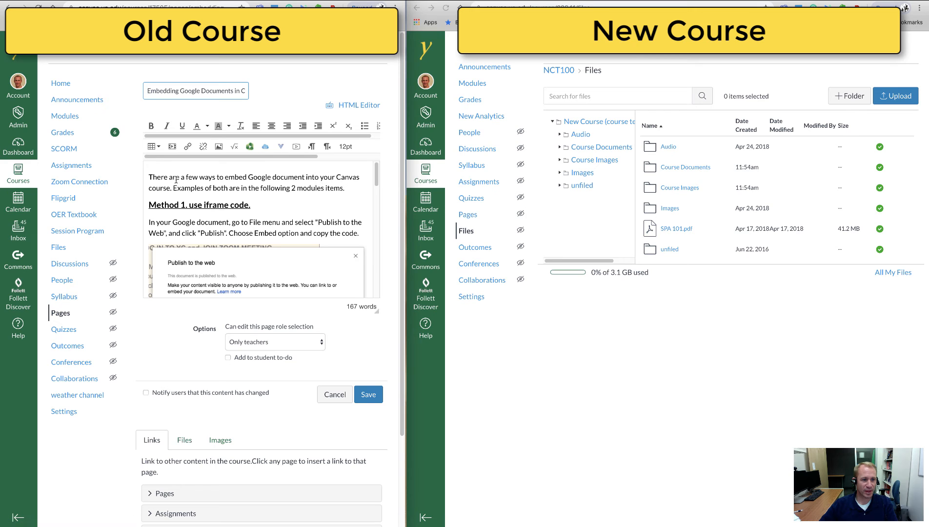
drag(149, 176, 330, 283)
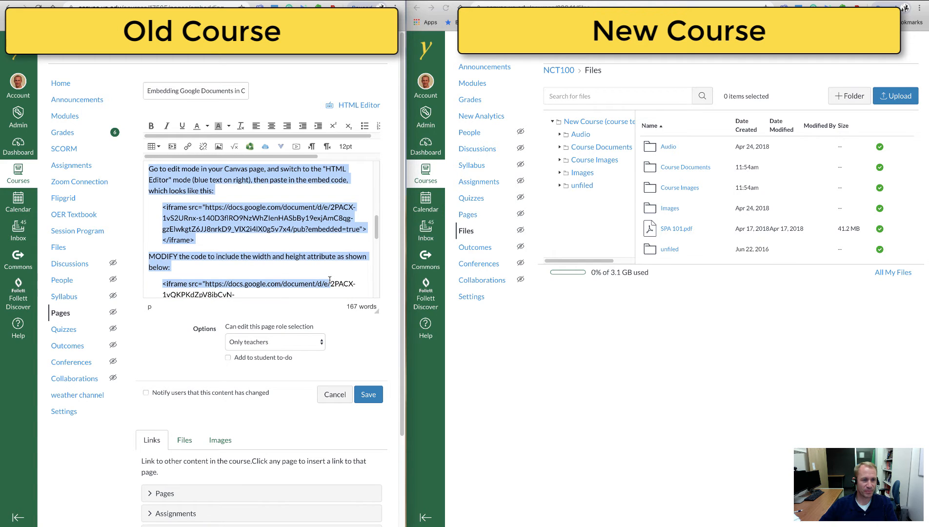
scroll(330, 279, up, 5)
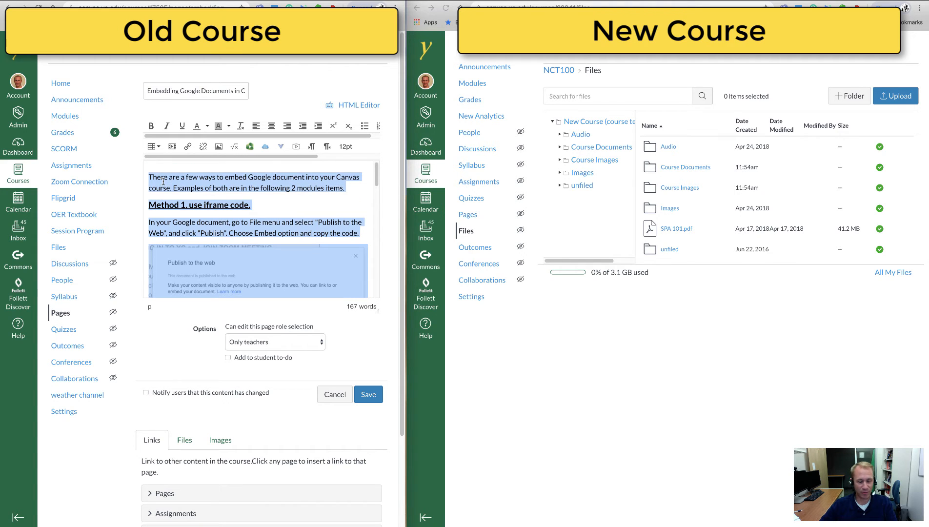
right_click(163, 181)
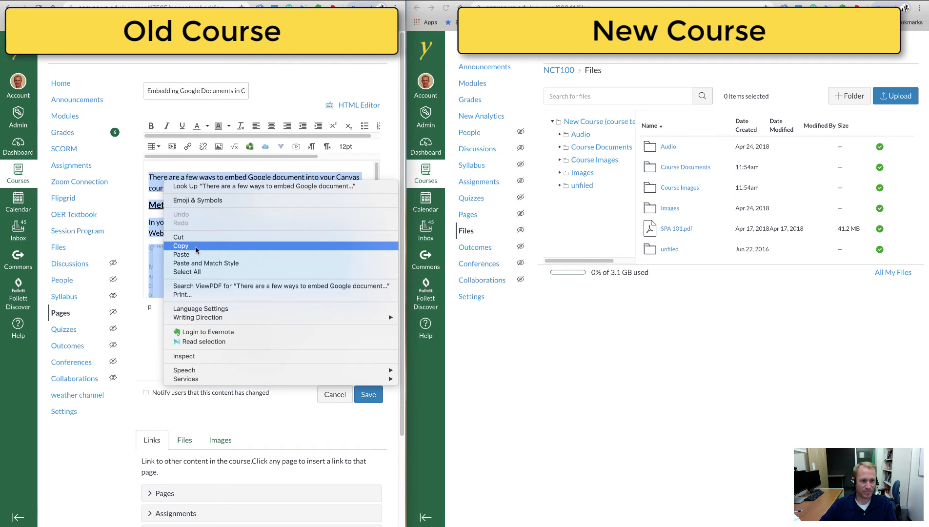
click(137, 238)
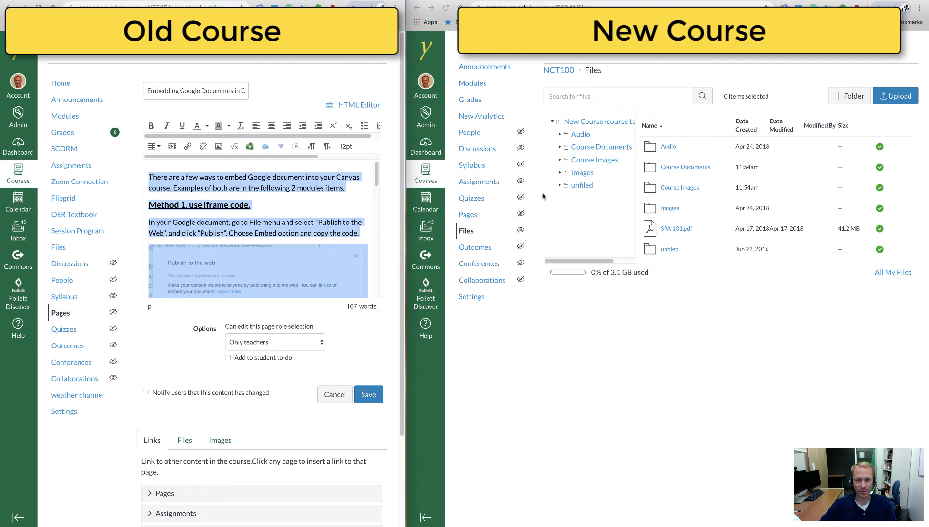
- In the new course, open the Module 1 Introduction page from the module list for editing
click(471, 57)
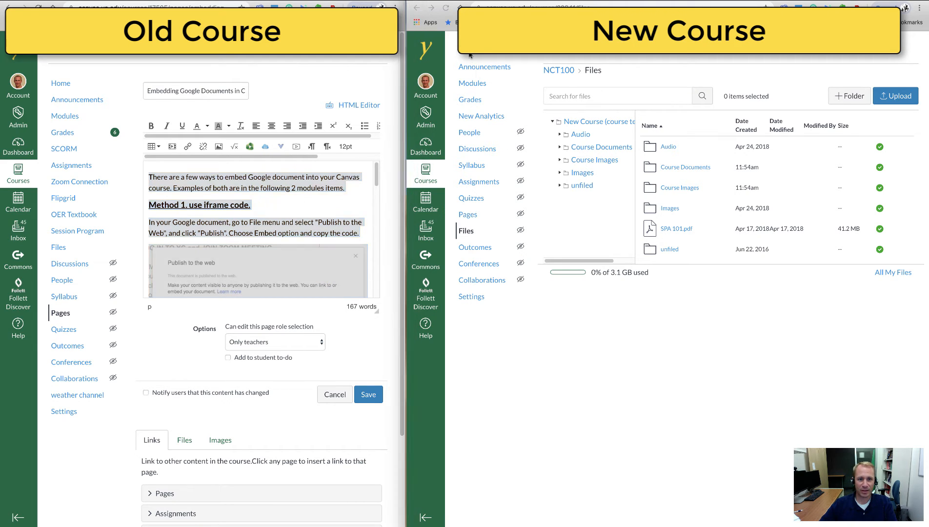
click(477, 99)
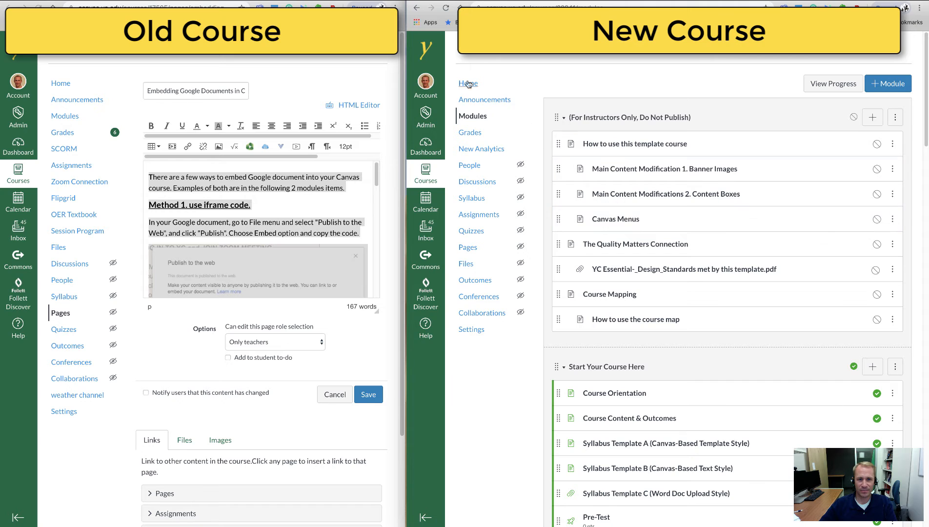
scroll(677, 292, down, 3)
scroll(677, 291, down, 5)
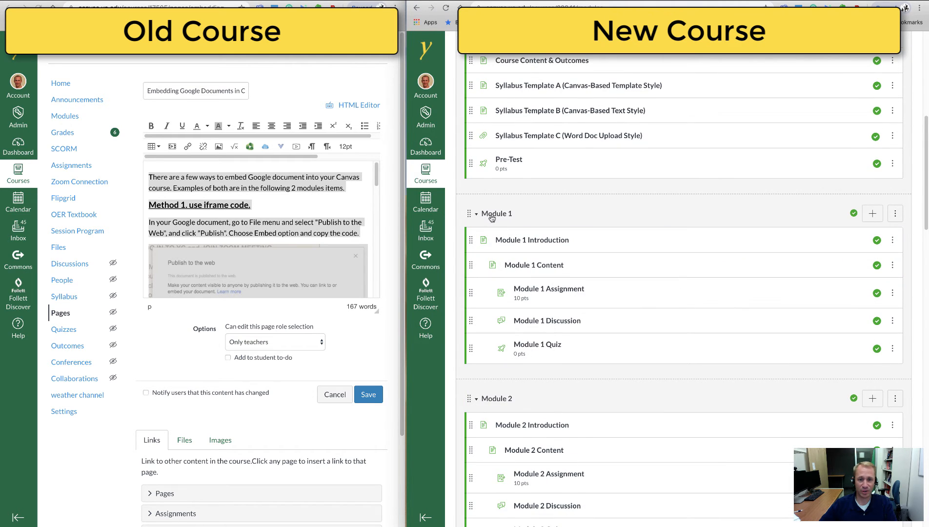
click(511, 240)
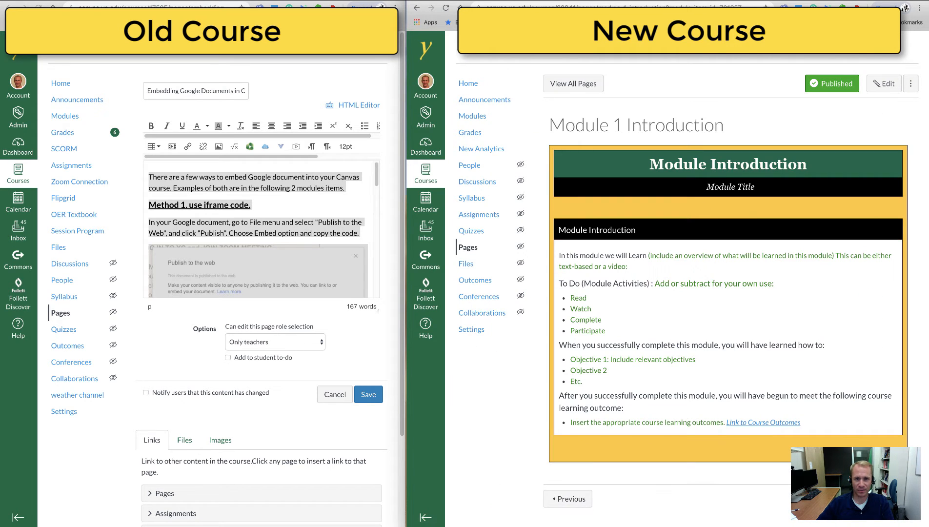
click(882, 83)
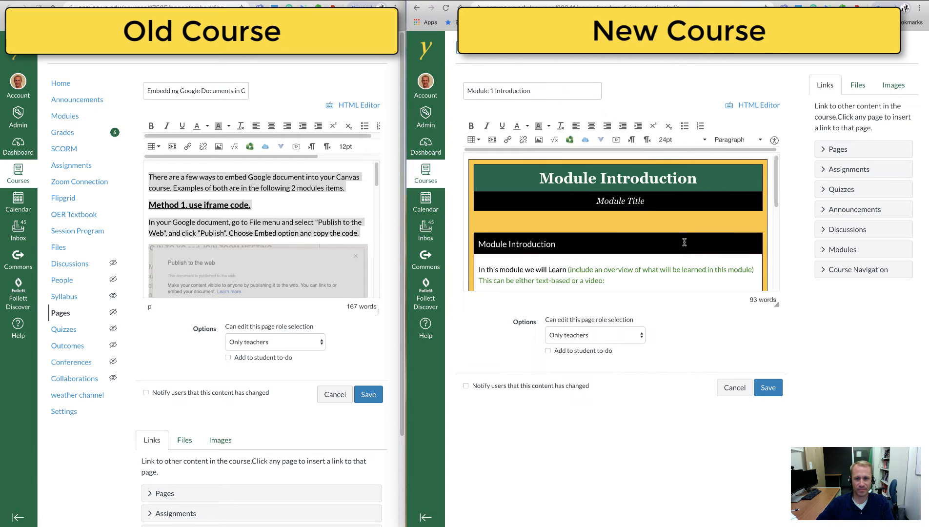
- Delete the green placeholder text following "In this module we will Learn" in the Module Introduction section
scroll(723, 266, down, 3)
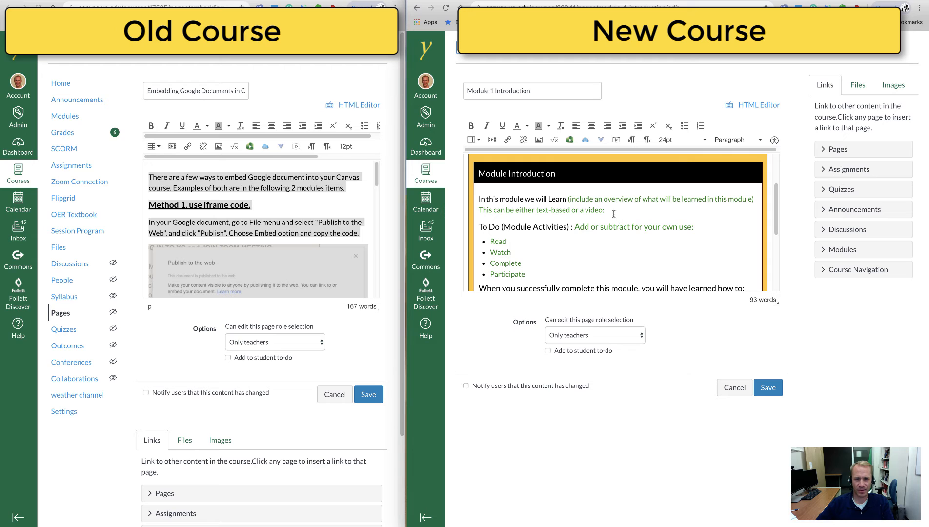
drag(612, 212, 568, 199)
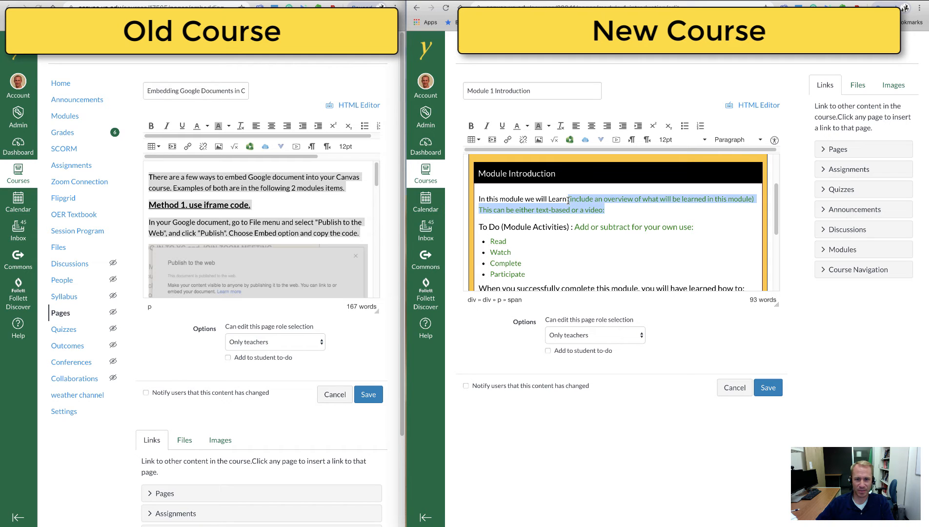
key(BackSpace)
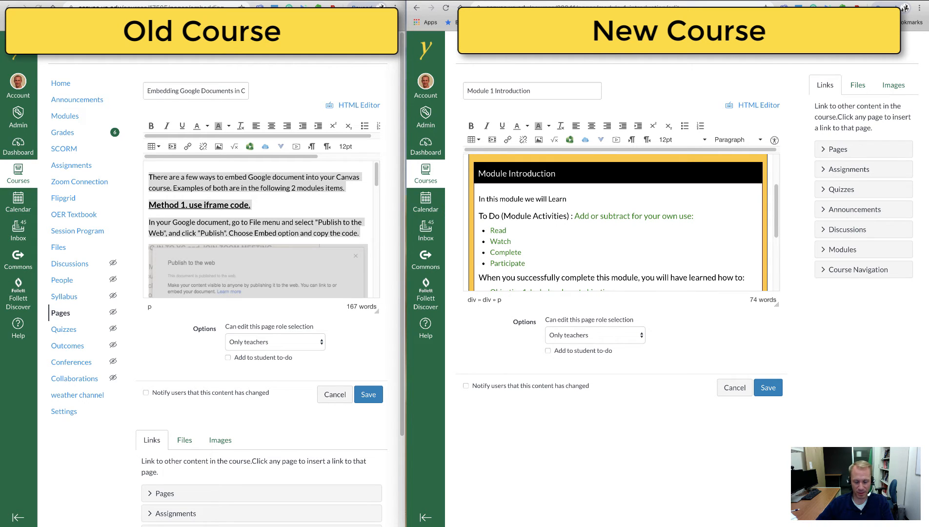
- Paste the copied Google Documents content below "In this module we will Learn" in the Module 1 Introduction page and check it over
key(ctrl+v)
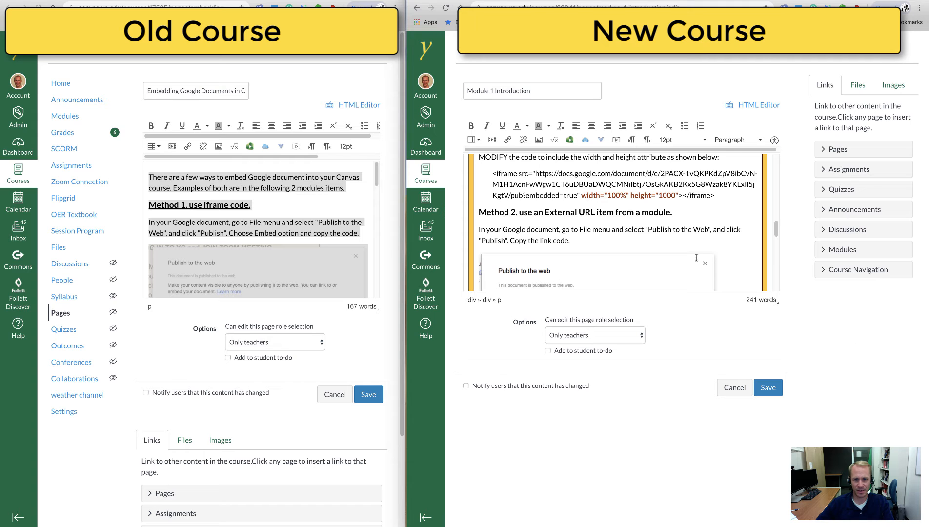
scroll(697, 258, up, 5)
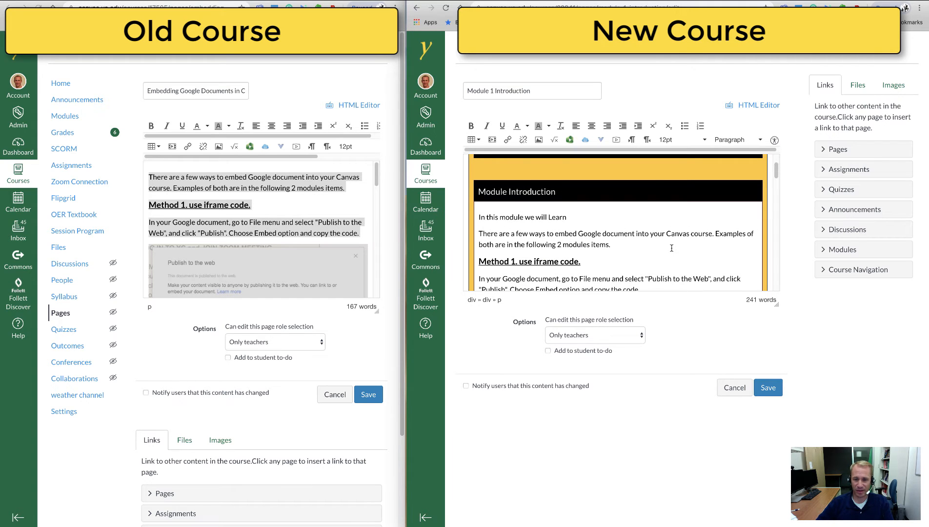
scroll(671, 248, down, 6)
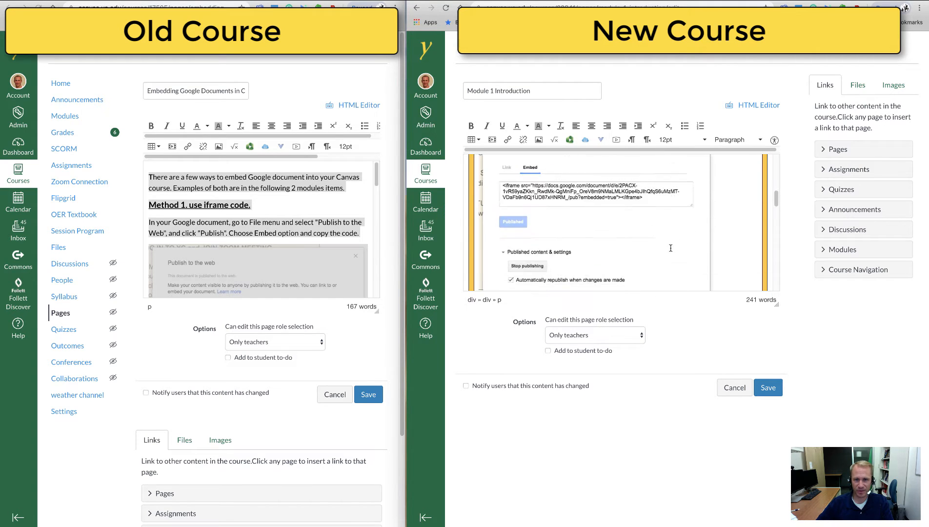
scroll(671, 248, up, 5)
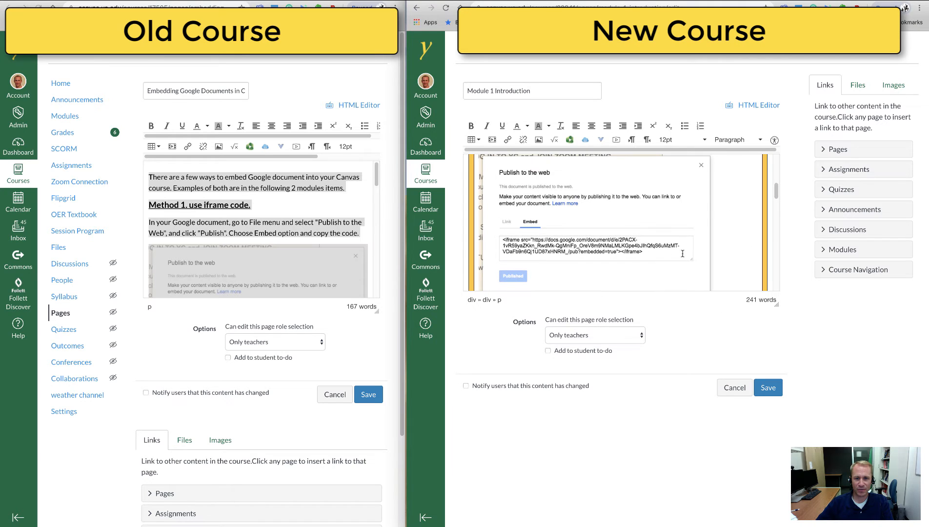
- Replace the "Publish to the web" screenshot under Method 1 with the course image Breakfast.jpg
click(639, 237)
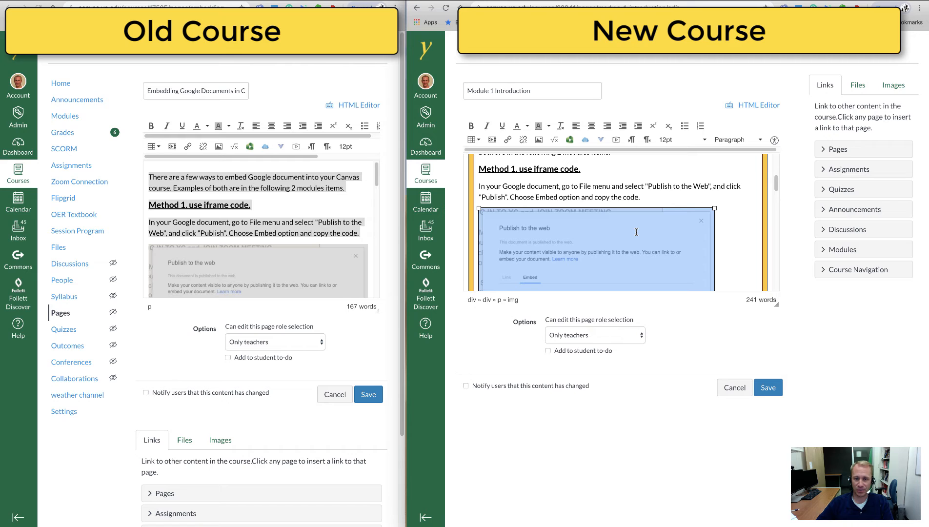
key(BackSpace)
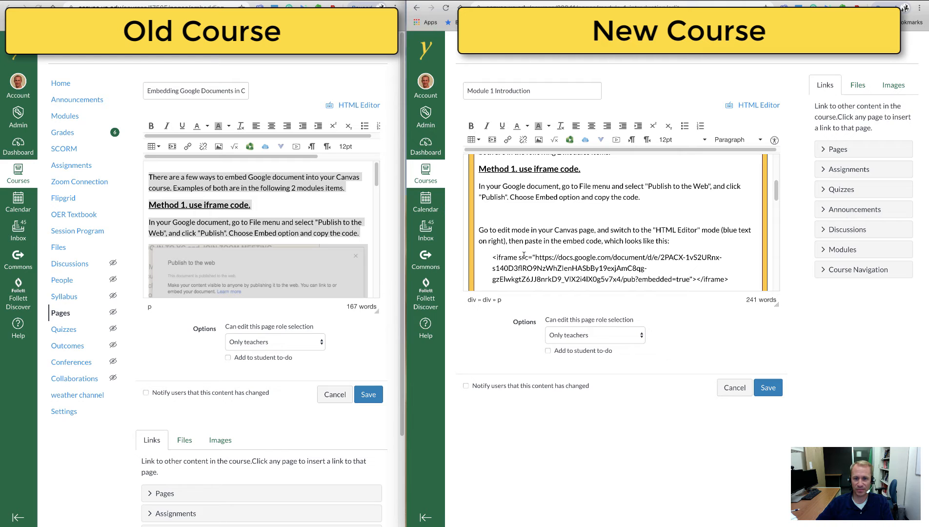
click(894, 88)
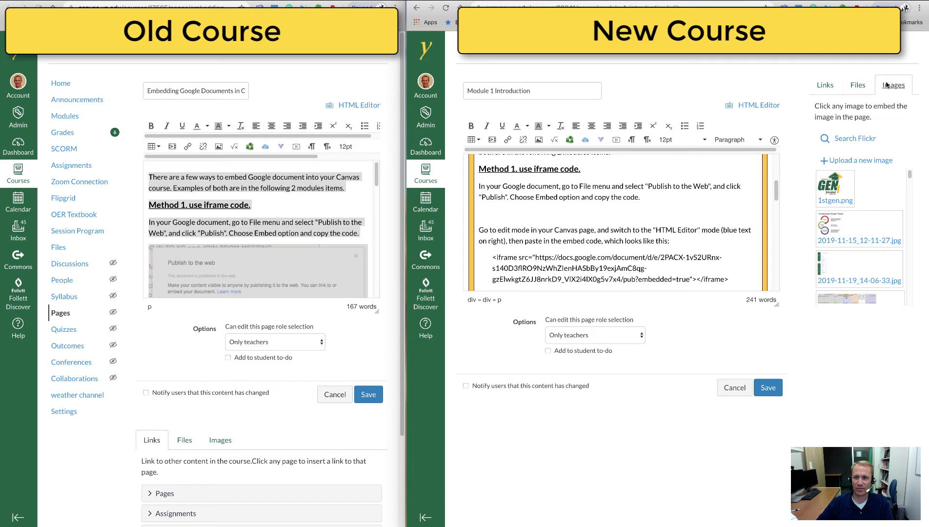
scroll(842, 264, down, 3)
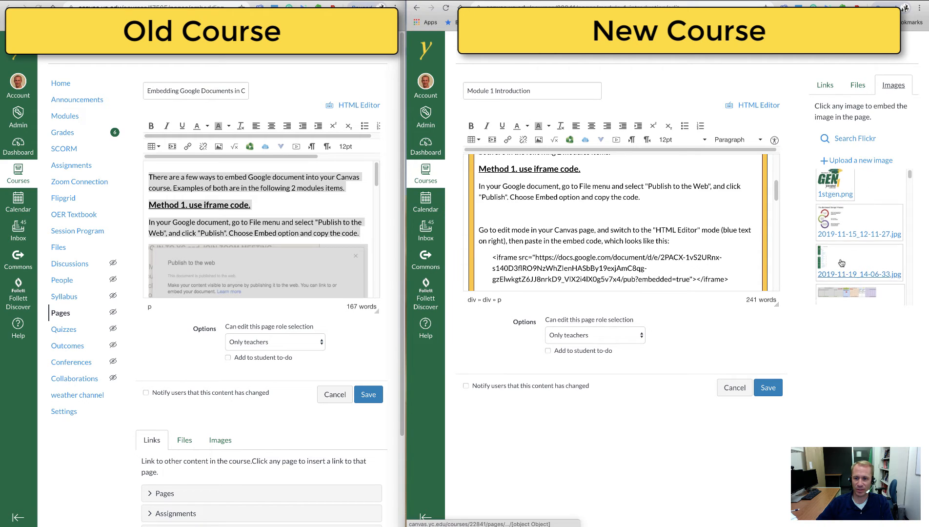
scroll(841, 264, down, 1)
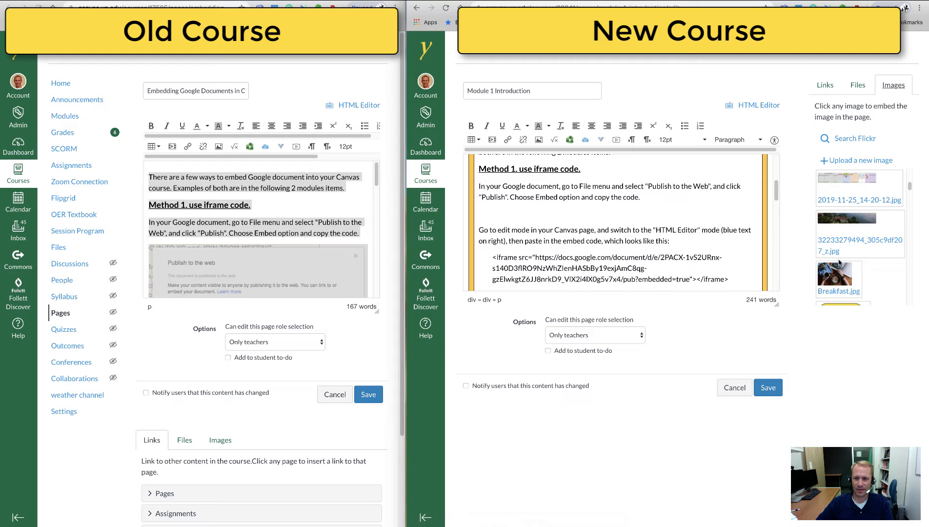
scroll(836, 244, down, 1)
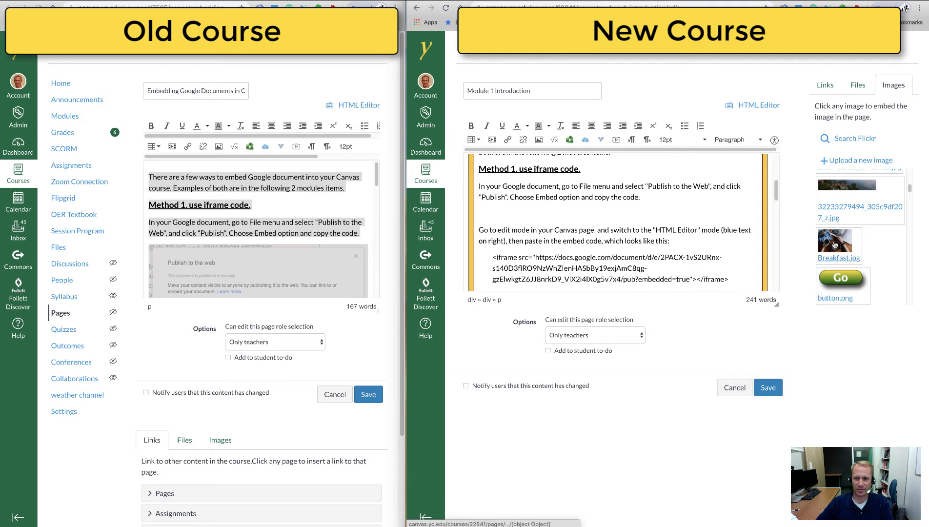
click(834, 244)
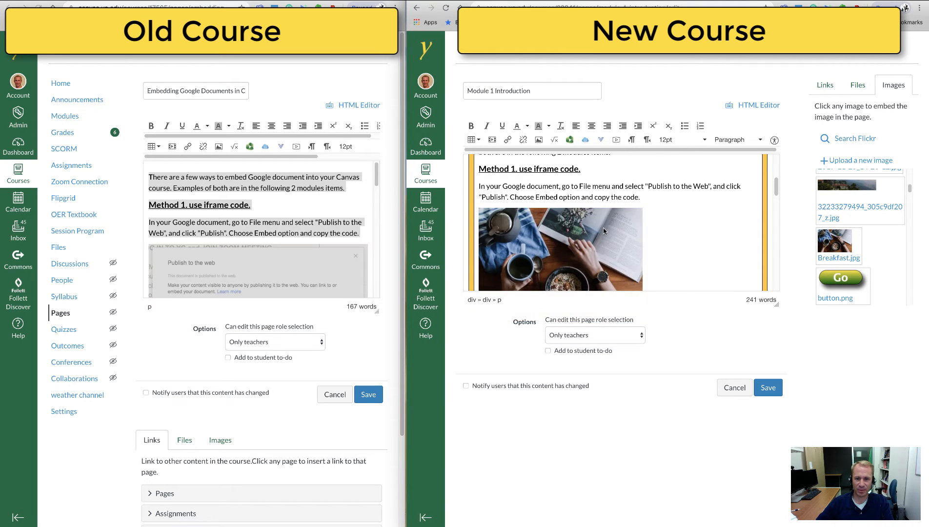
- Replace the "Publish to the web" screenshot under Method 2 with Breakfast.jpg and save the page
scroll(604, 230, down, 2)
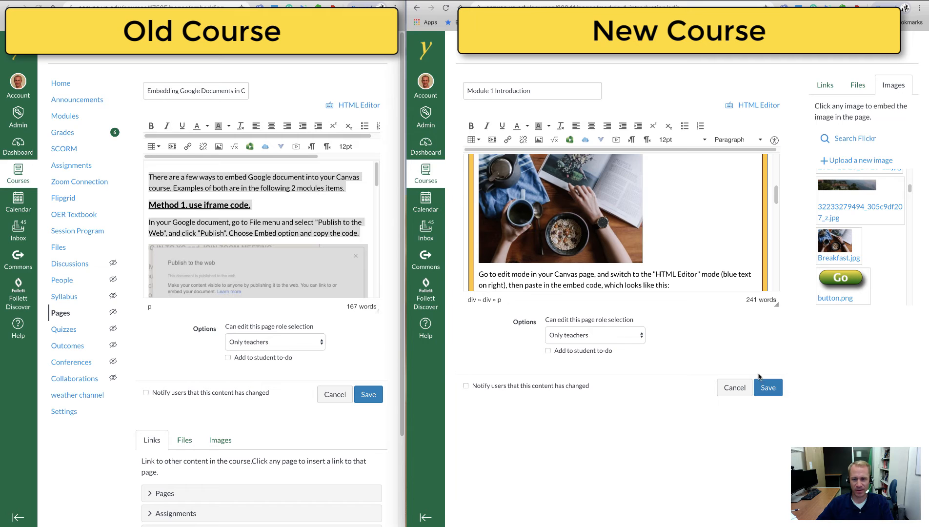
scroll(670, 273, down, 3)
scroll(670, 272, down, 2)
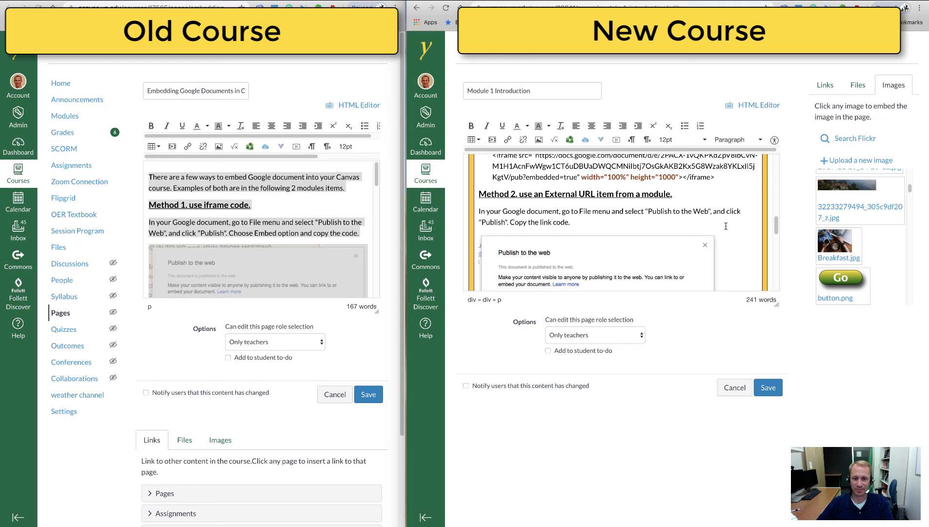
scroll(726, 226, down, 3)
click(605, 230)
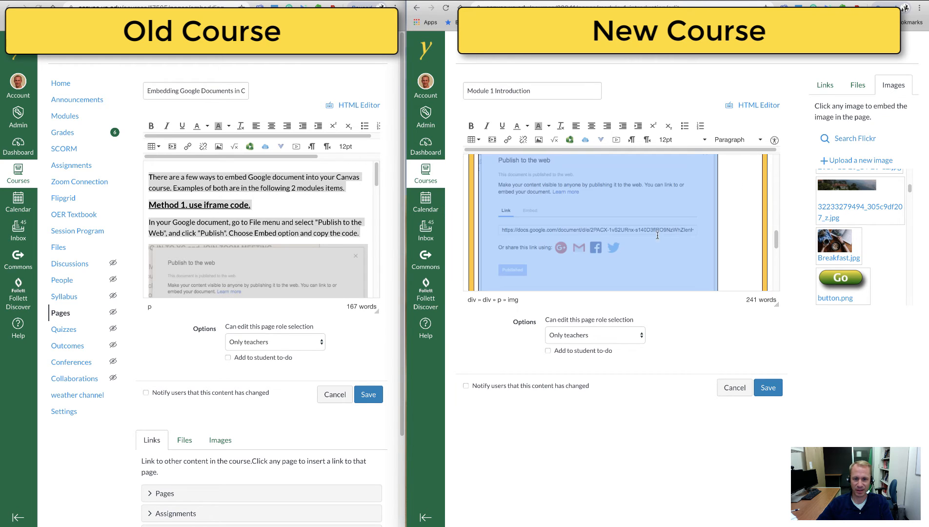
scroll(654, 232, up, 3)
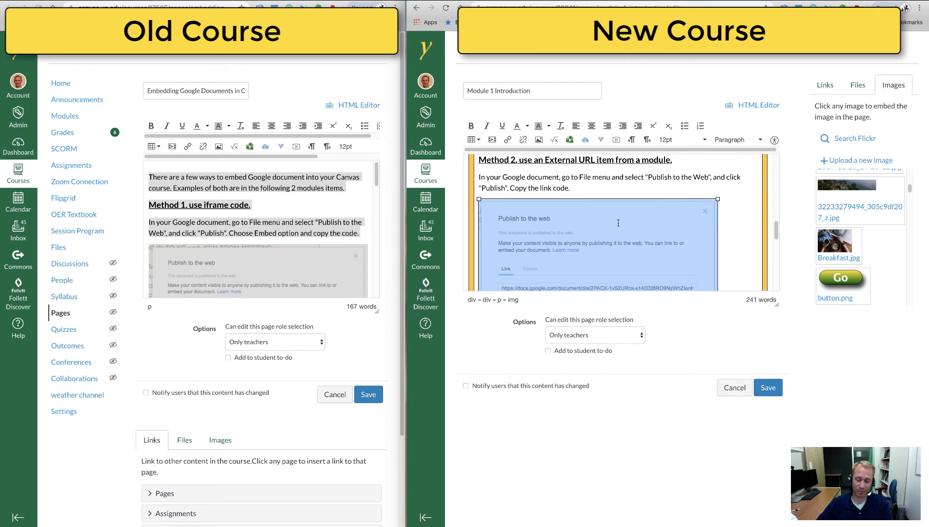
key(Delete)
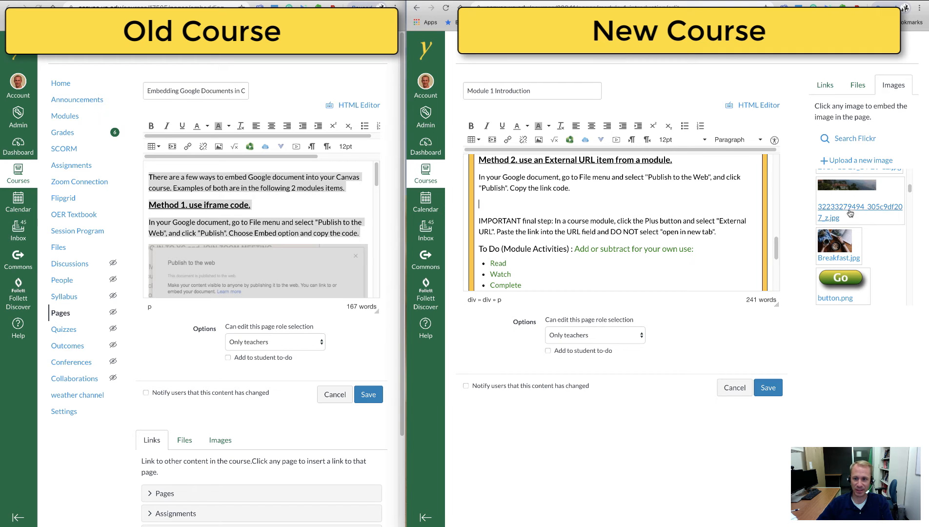
drag(841, 240, 711, 329)
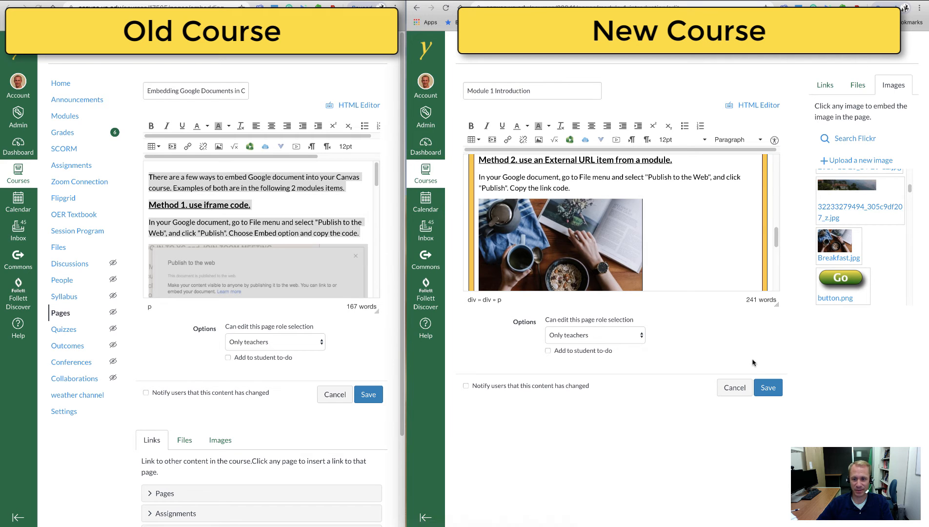
click(761, 387)
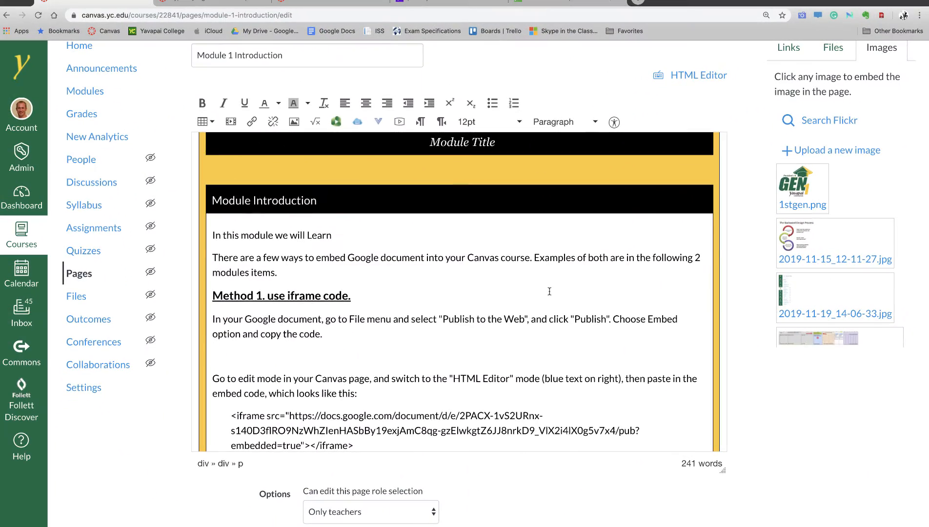
- Upload the whale shark JPG from the Desktop to course files with alternative text "whale in blue water", embedding it in the blank line under Method 1
scroll(550, 291, up, 2)
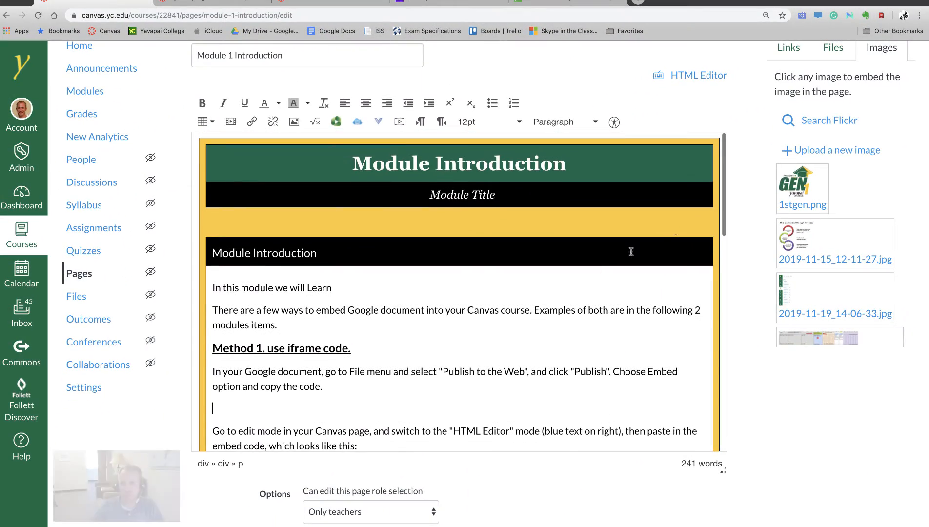
click(816, 152)
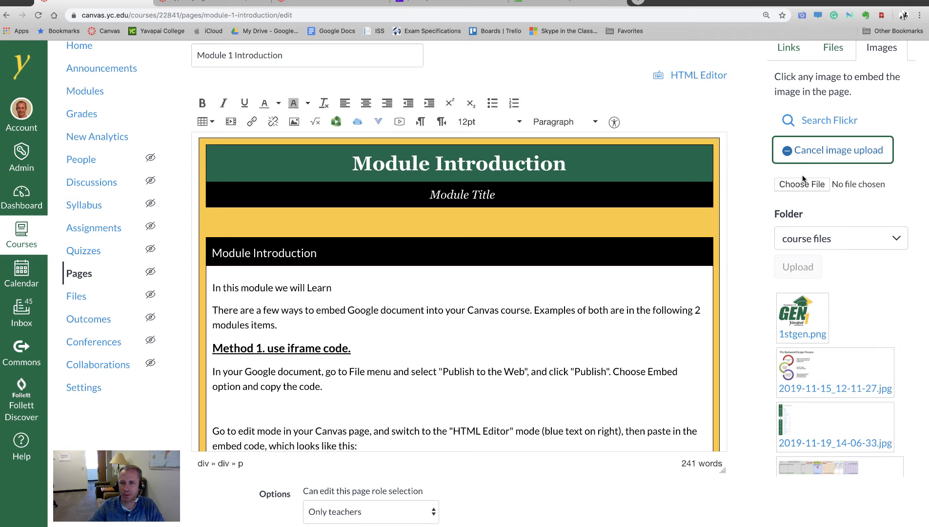
click(800, 184)
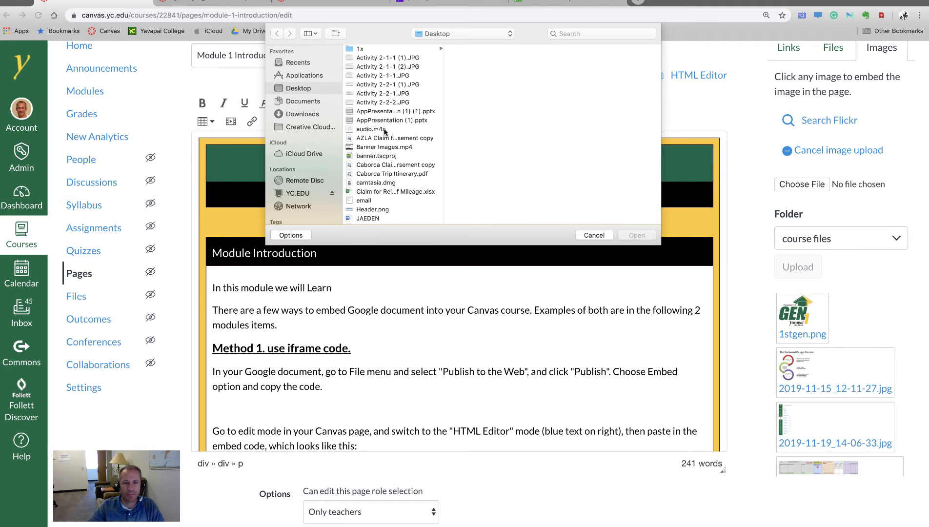
scroll(385, 131, down, 10)
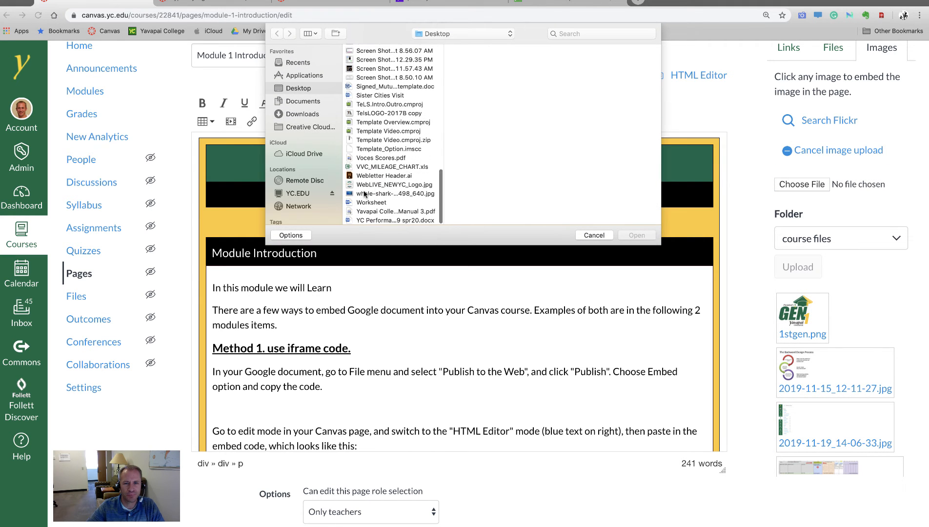
click(364, 194)
click(636, 236)
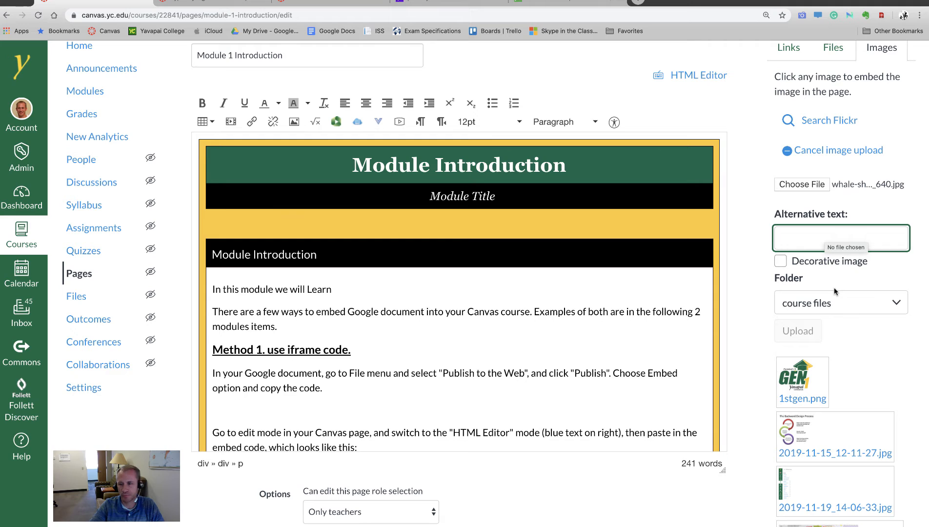
text(w)
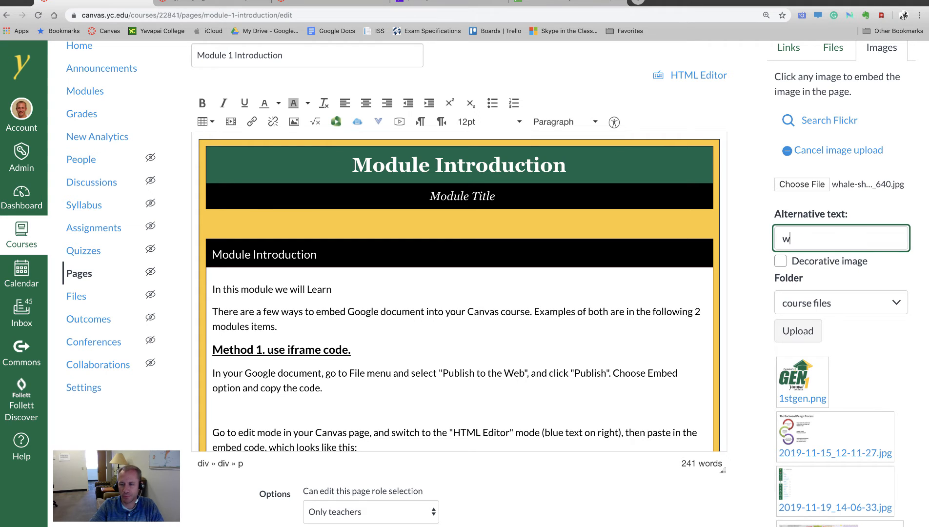
text(ahhale in blue water)
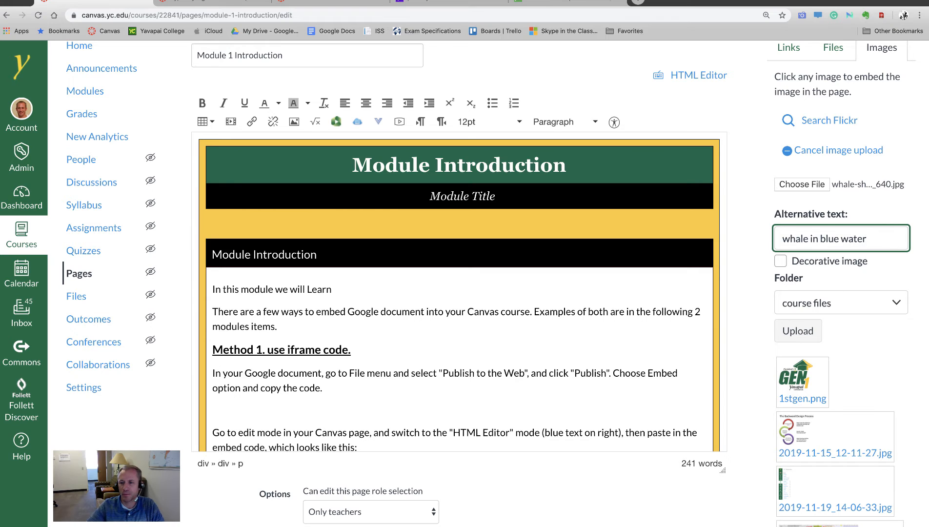
click(798, 332)
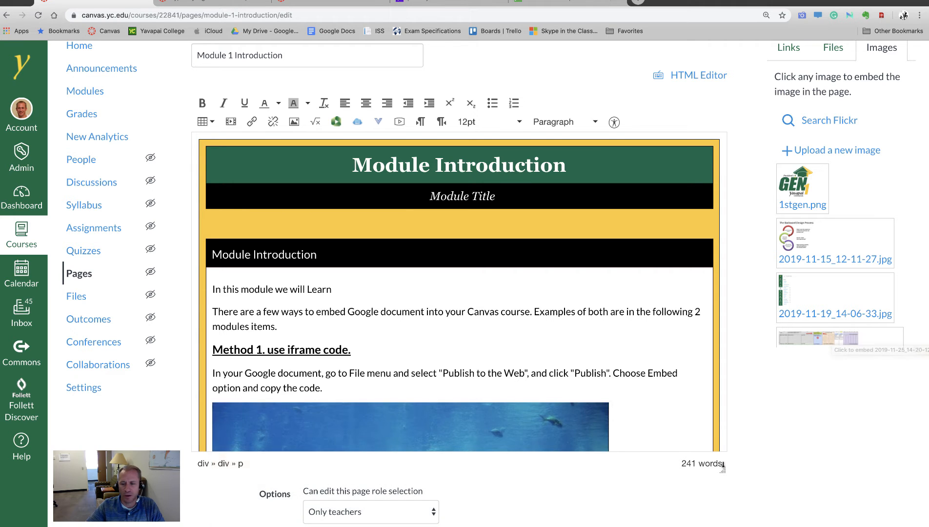
- Shrink the whale shark image to about half its width and right-align it so the text wraps beside it
scroll(424, 414, down, 4)
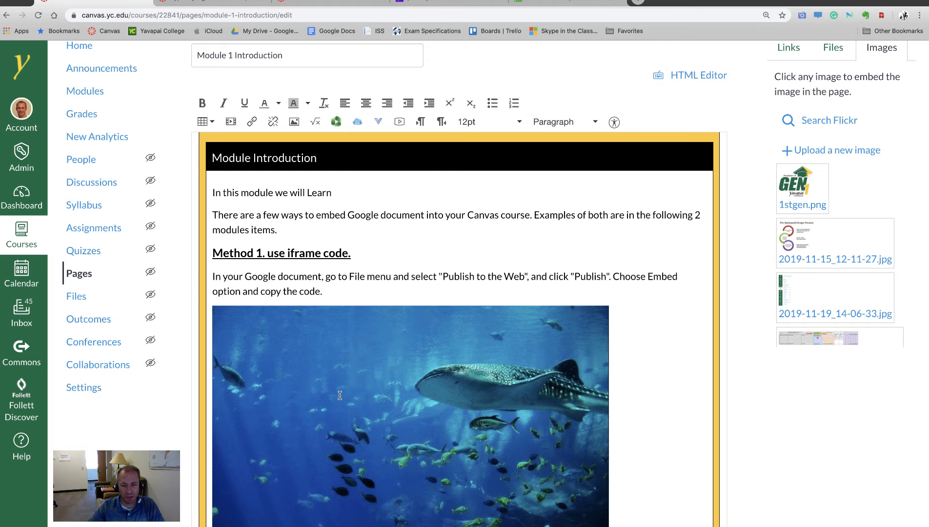
click(442, 393)
drag(609, 306, 457, 375)
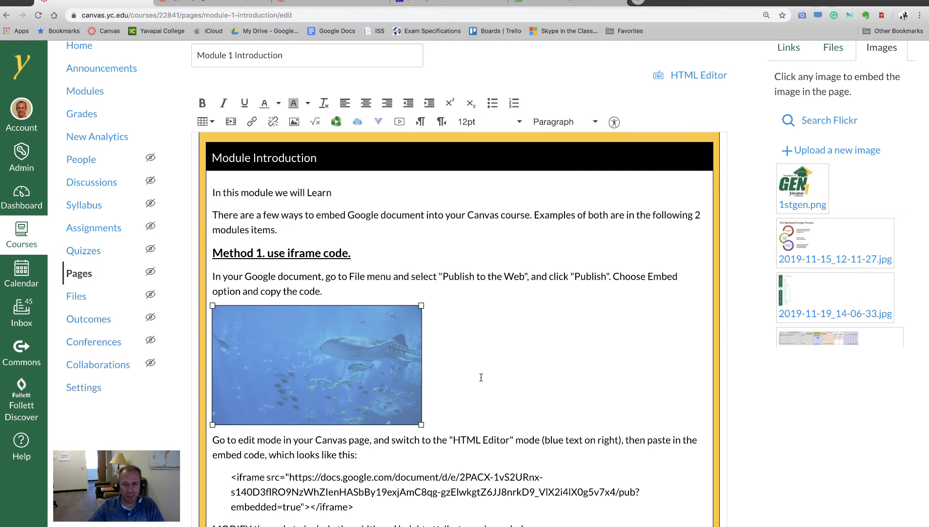
click(388, 103)
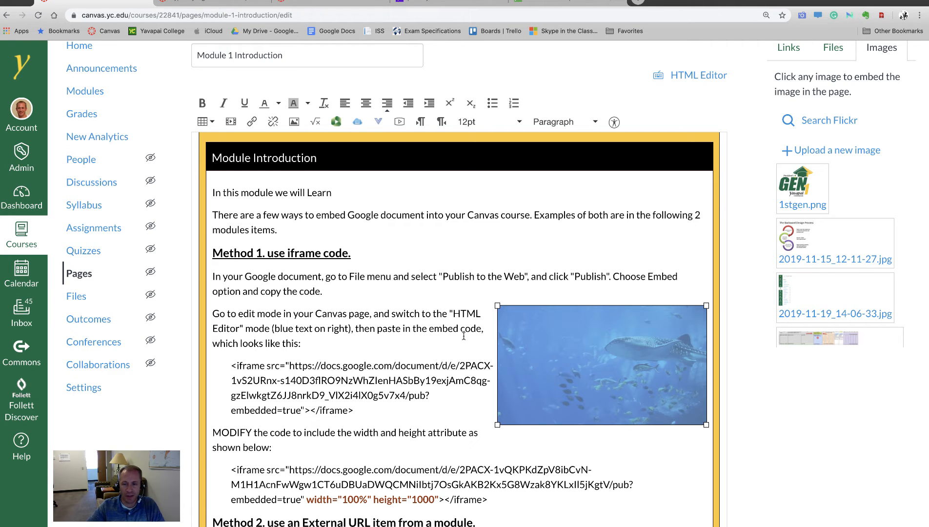
click(499, 278)
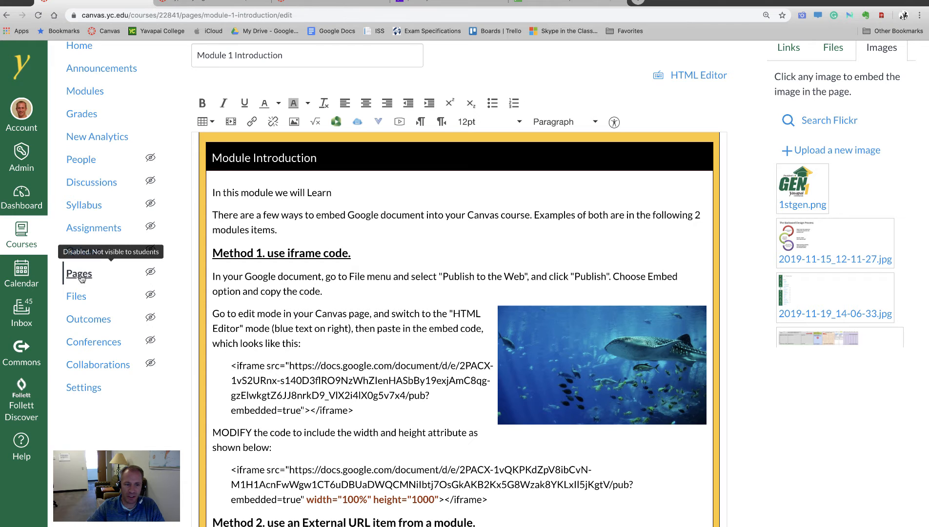
- Examine the header and paragraph font styles on the Type Styling page in the other tab and open that page for editing
click(215, 2)
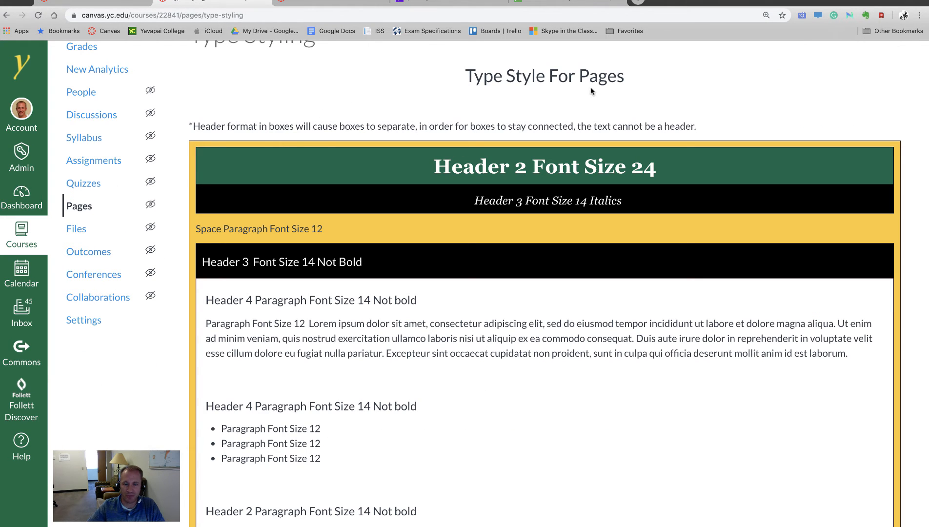
scroll(544, 164, down, 2)
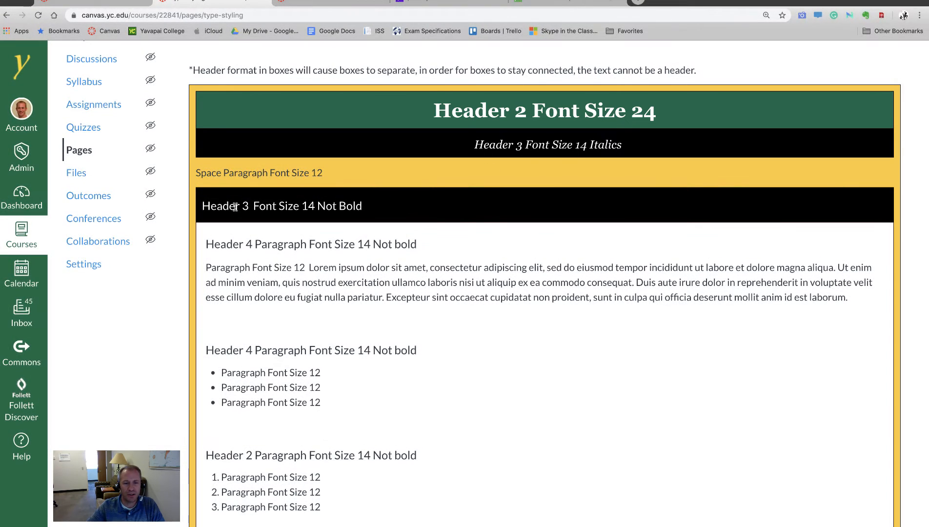
scroll(279, 205, down, 1)
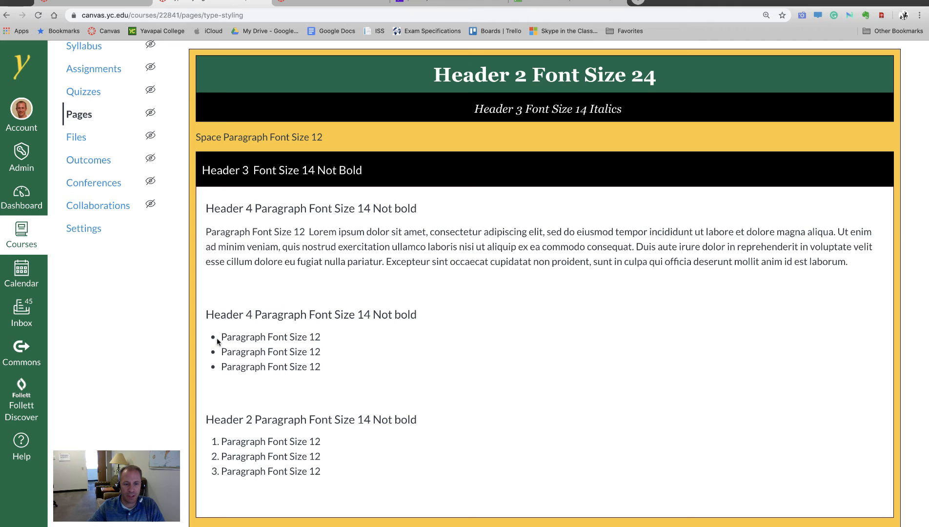
scroll(272, 348, up, 3)
scroll(580, 149, up, 3)
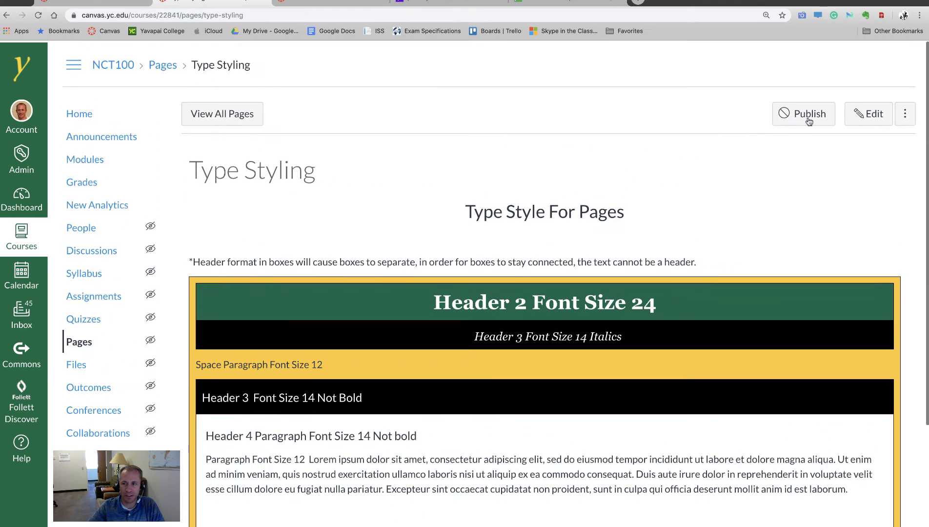
click(869, 112)
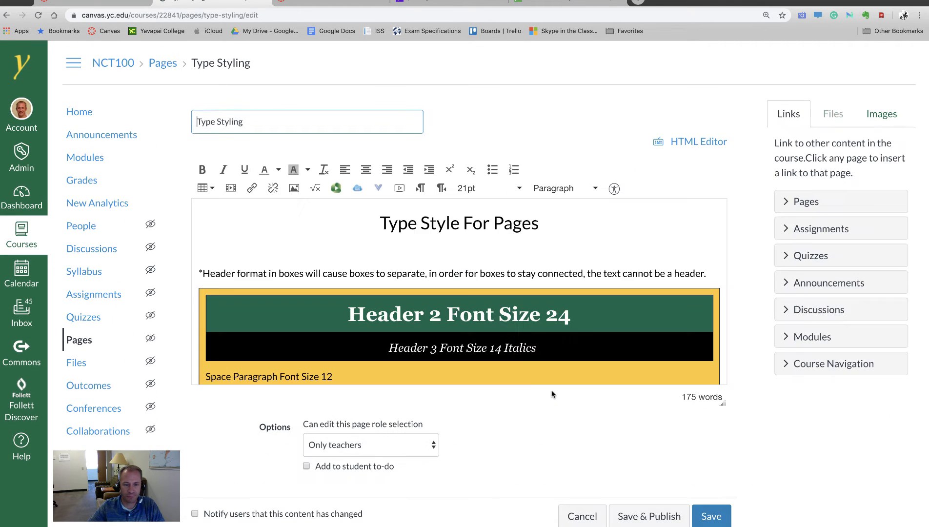
- Toggle bullet formatting off and back on for the three "Paragraph Font Size 12" lines under the Header 4 heading
scroll(514, 357, down, 4)
scroll(514, 357, down, 4)
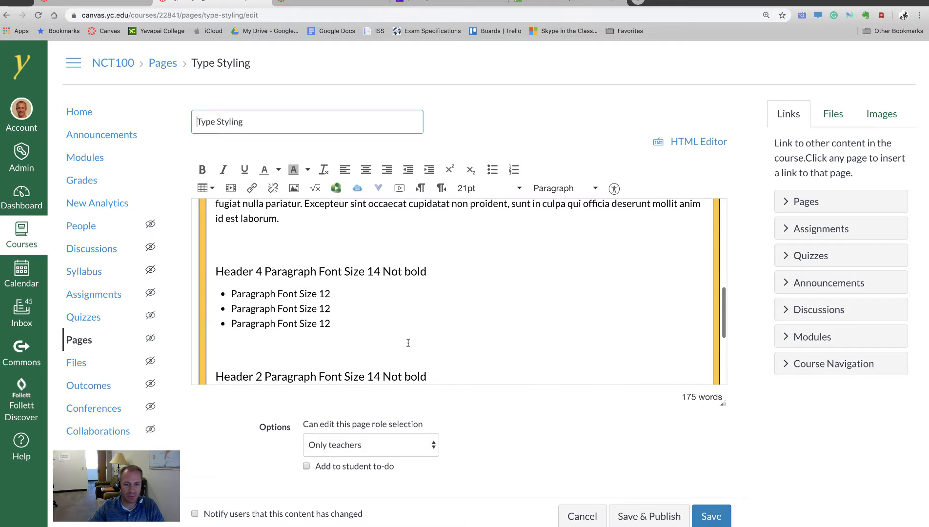
triple_click(339, 323)
drag(283, 311, 238, 300)
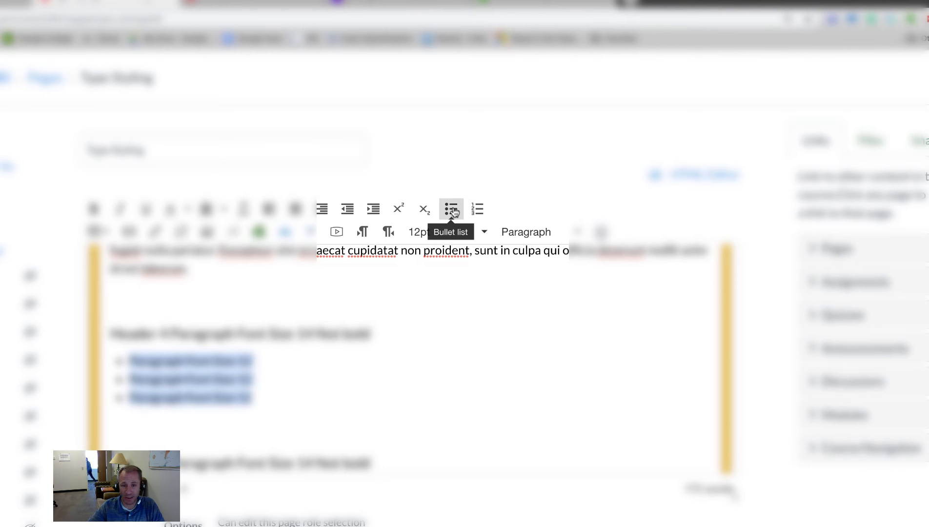
click(452, 210)
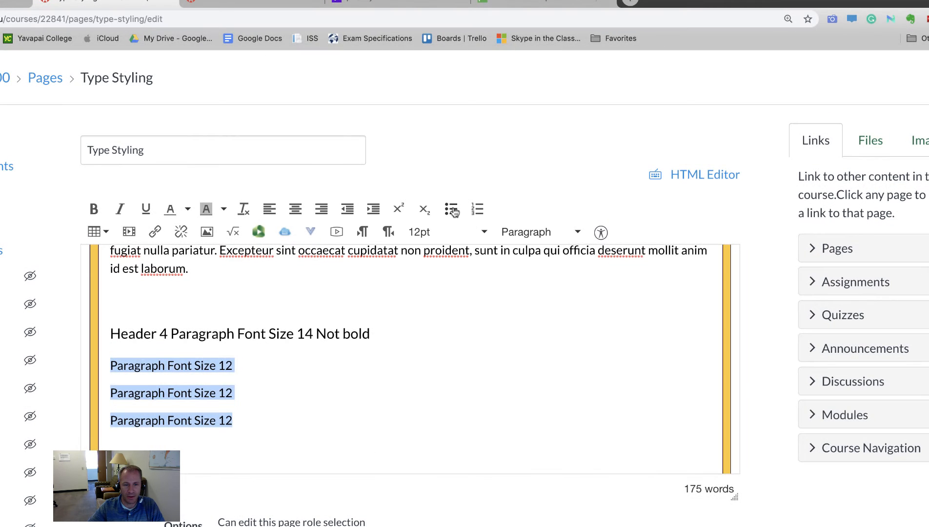
click(452, 210)
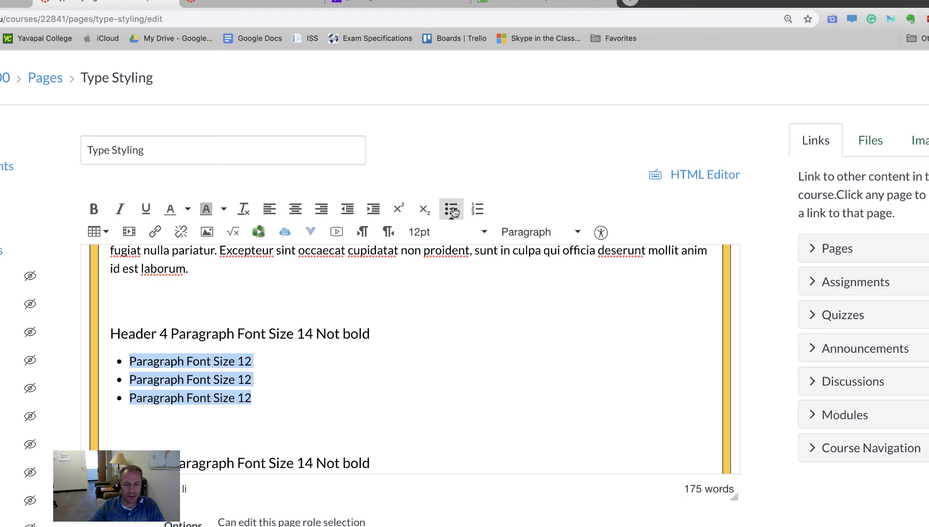
click(452, 210)
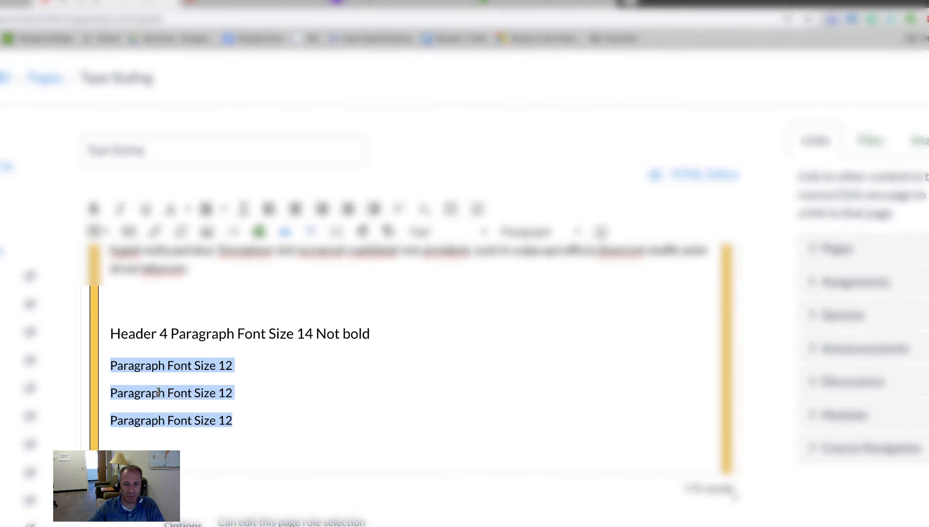
click(452, 209)
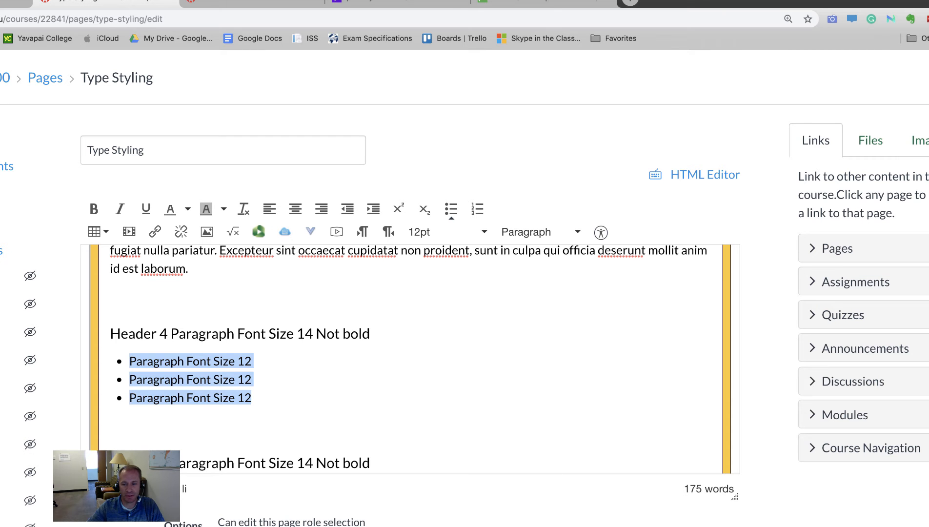
- Leave the Type Styling page editor and review the header, paragraph and bulleted list styles on the page
click(718, 526)
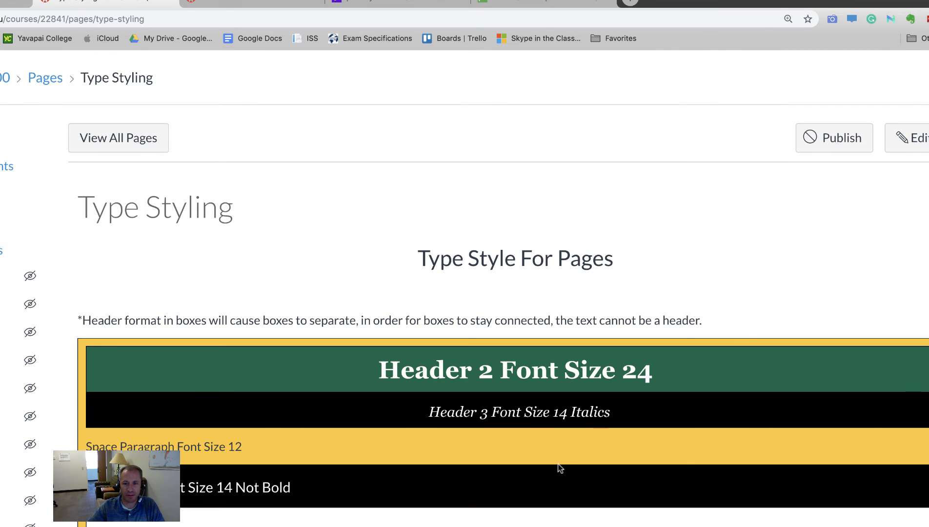
scroll(558, 465, down, 3)
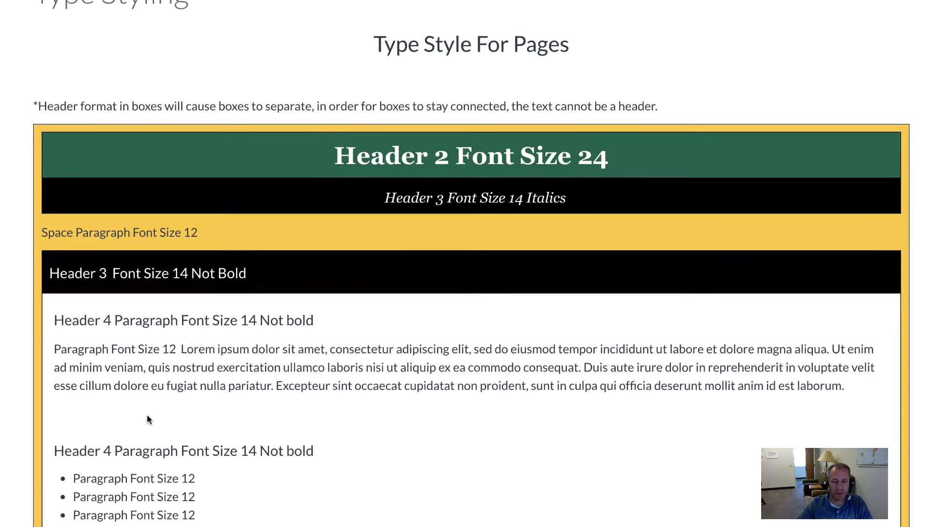
scroll(149, 420, down, 2)
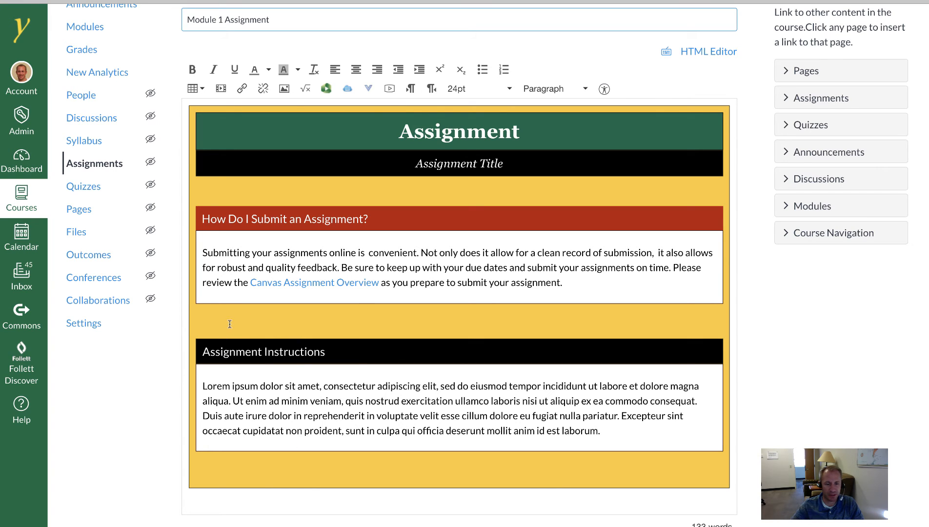
- Duplicate the Assignment Instructions box below the original in Module 1 Assignment and remove the extra blank line between the two boxes
click(209, 320)
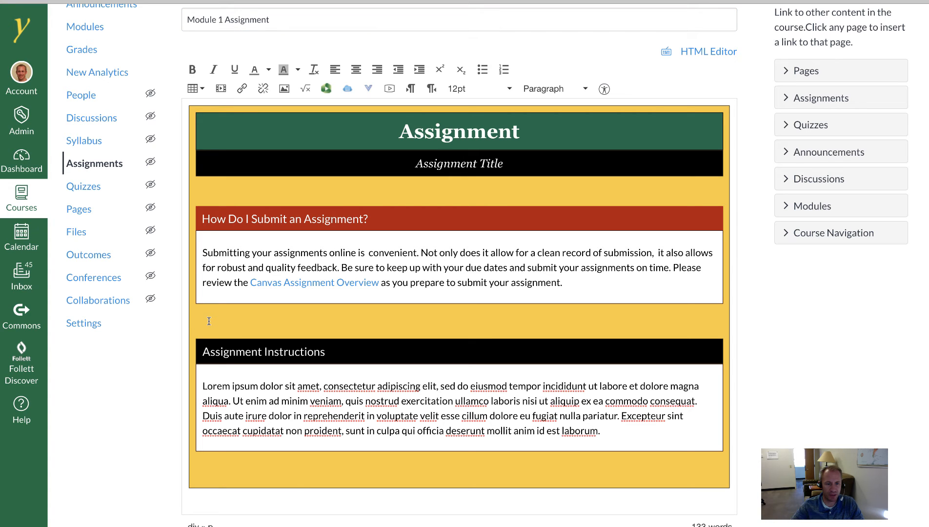
drag(209, 321, 206, 465)
key(ctrl+c)
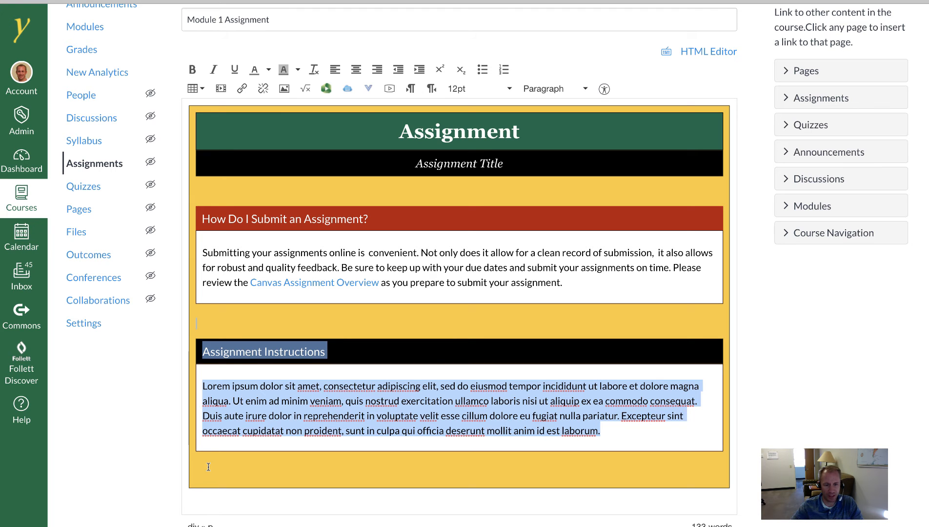
click(208, 467)
key(ctrl+v)
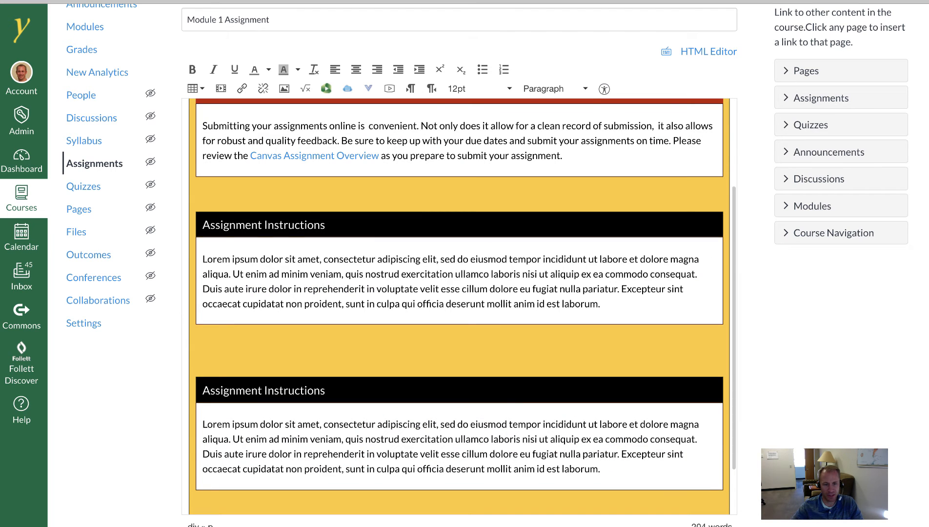
scroll(244, 434, down, 2)
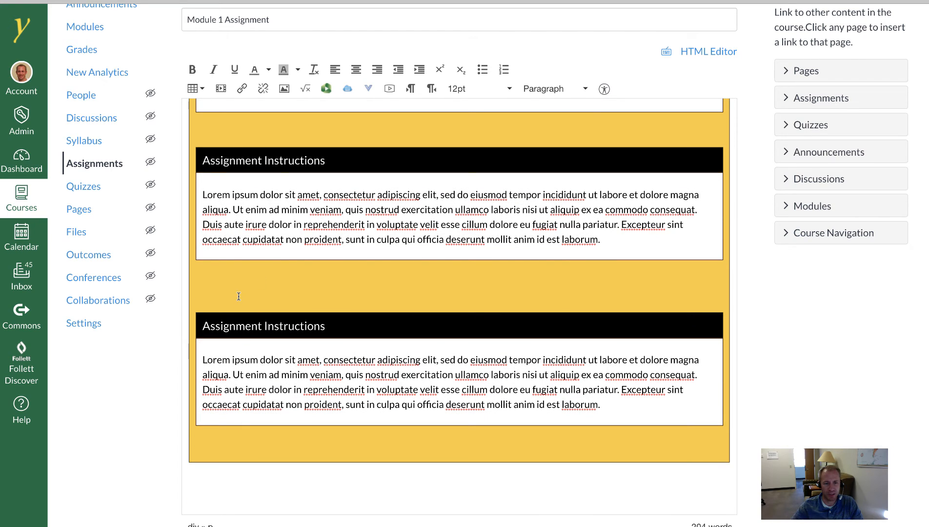
key(BackSpace)
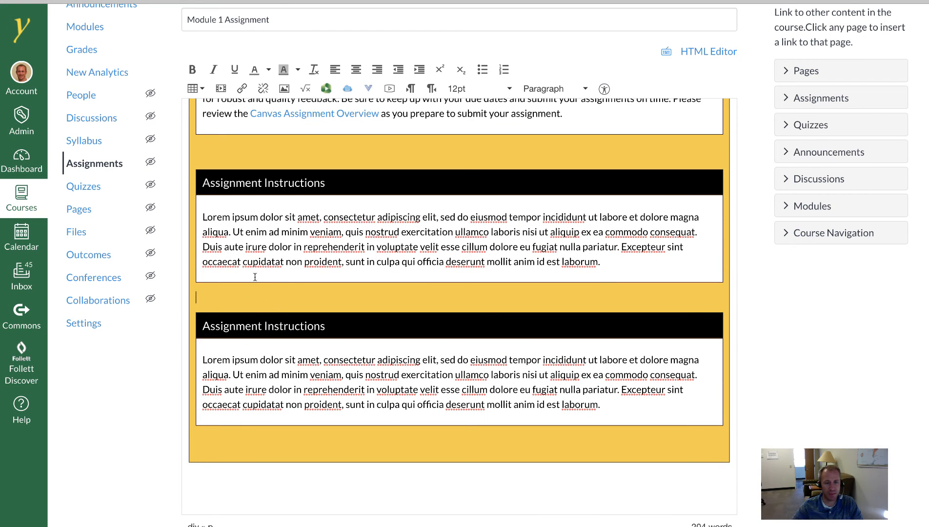
- Copy the red "How Do I Submit an Assignment?" box and paste it into the gap above the first Assignment Instructions box
scroll(275, 213, up, 5)
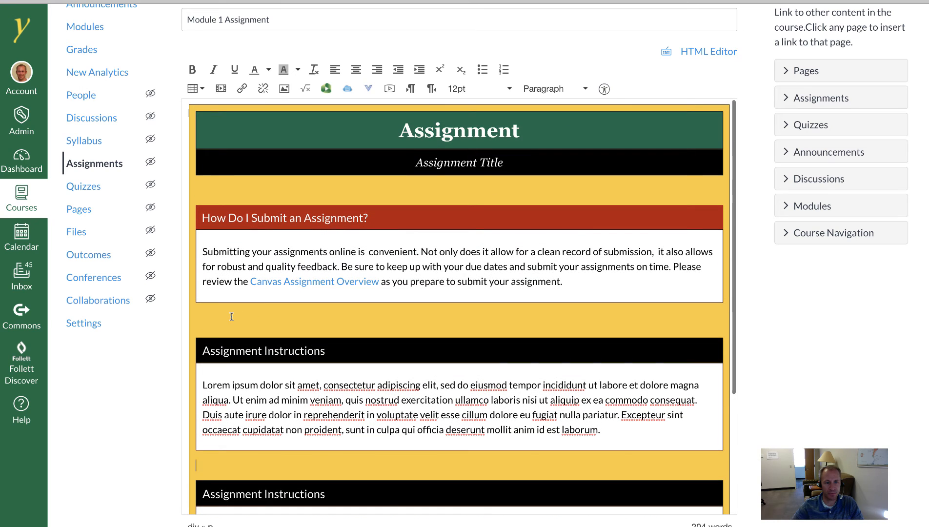
drag(225, 304, 209, 199)
key(ctrl+c)
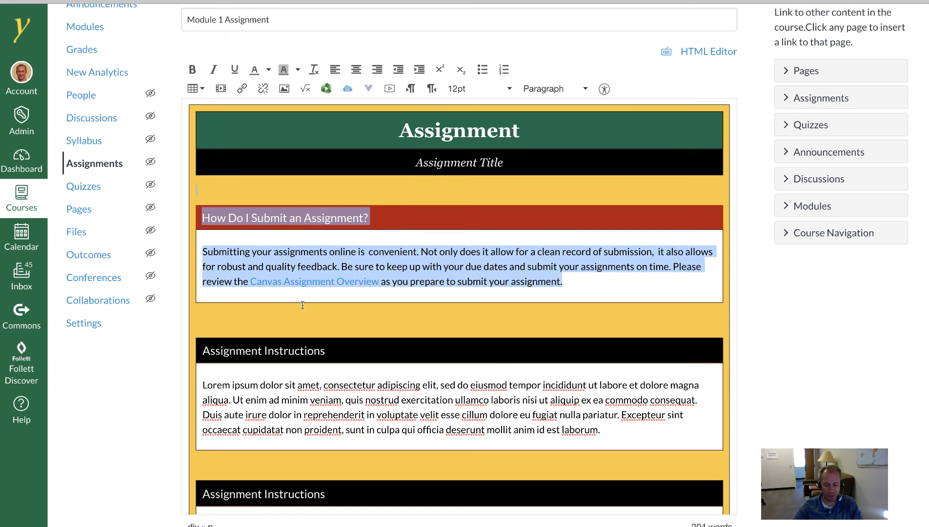
click(287, 326)
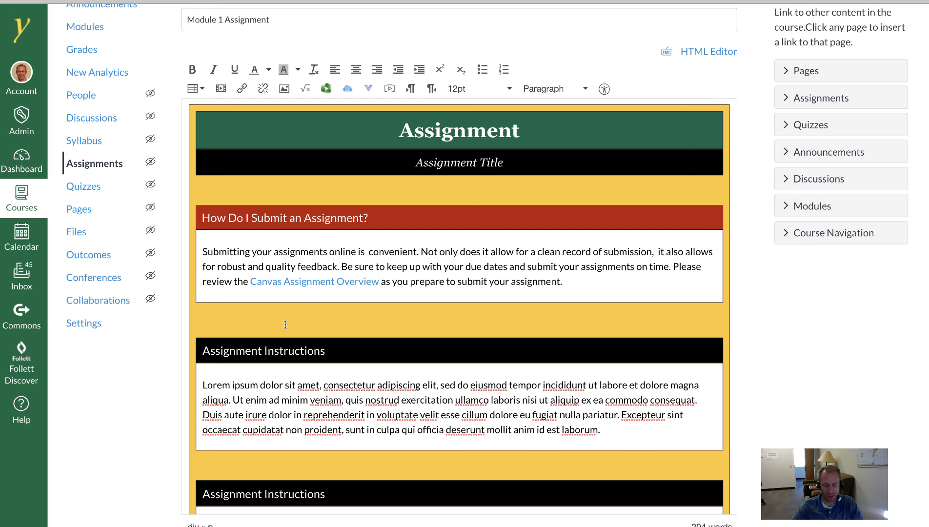
key(ctrl+v)
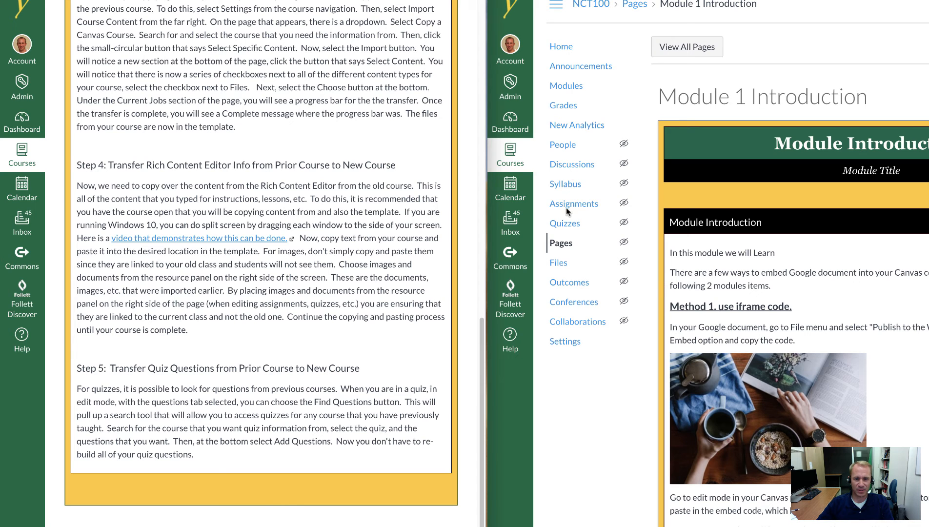
- Open Module 1 Quiz from the course modules and enlarge its description box to view the quiz instructions
click(578, 94)
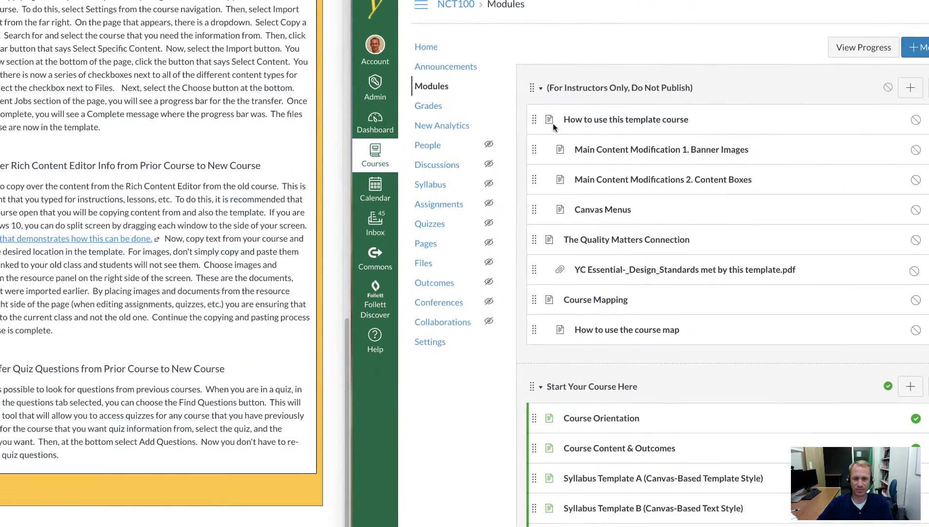
scroll(744, 288, down, 9)
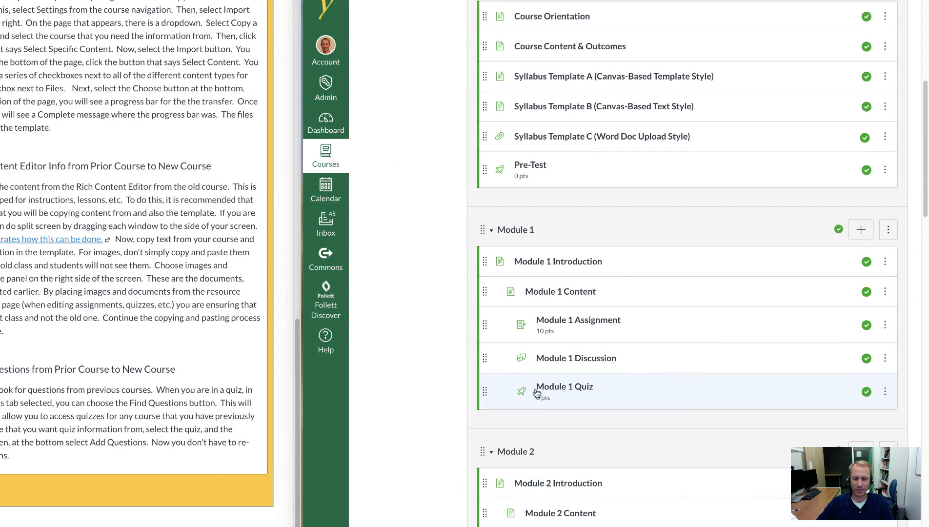
scroll(590, 389, down, 1)
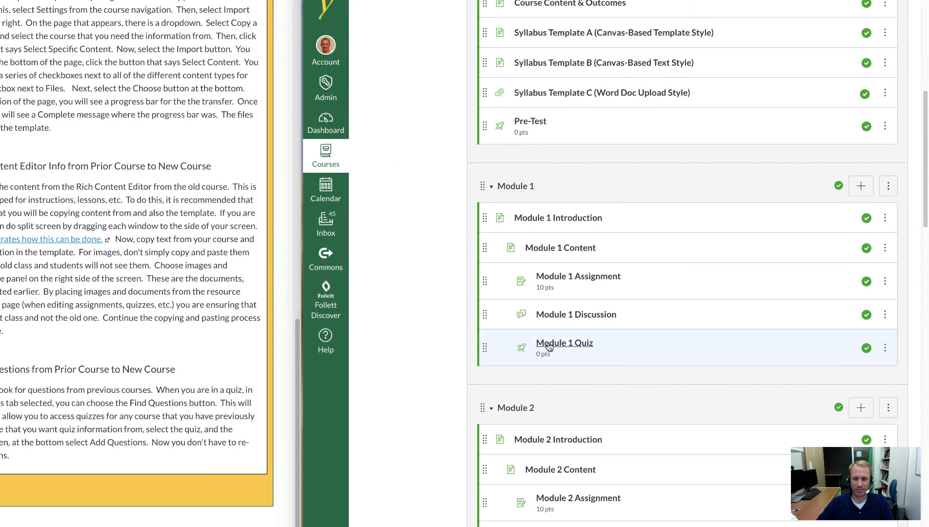
click(653, 350)
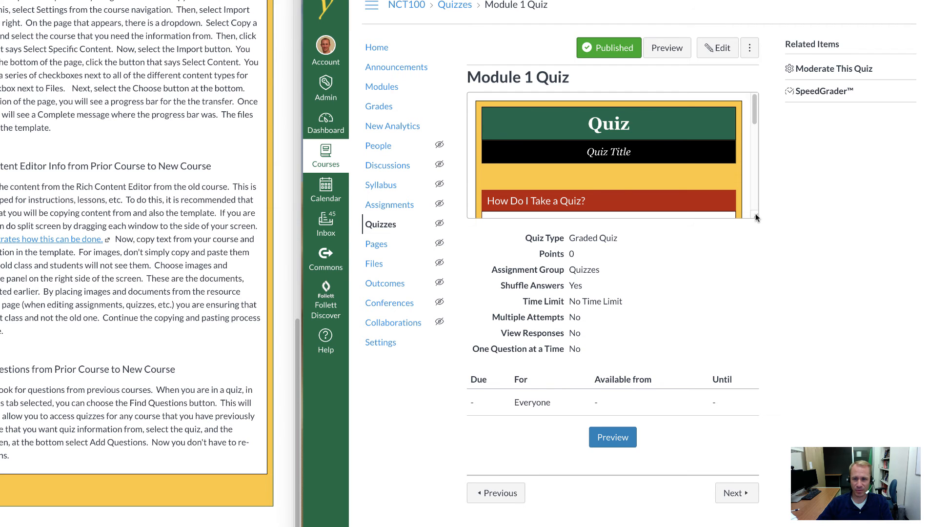
drag(755, 218, 754, 489)
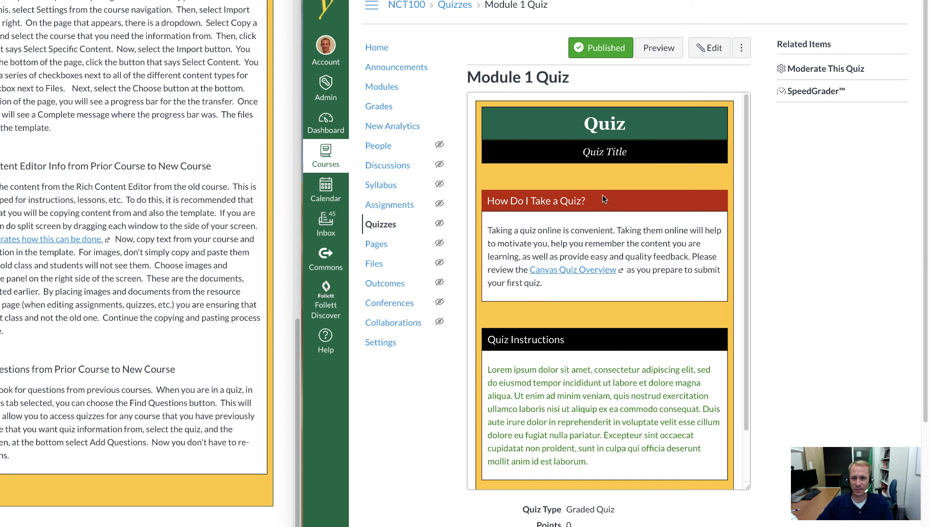
click(373, 49)
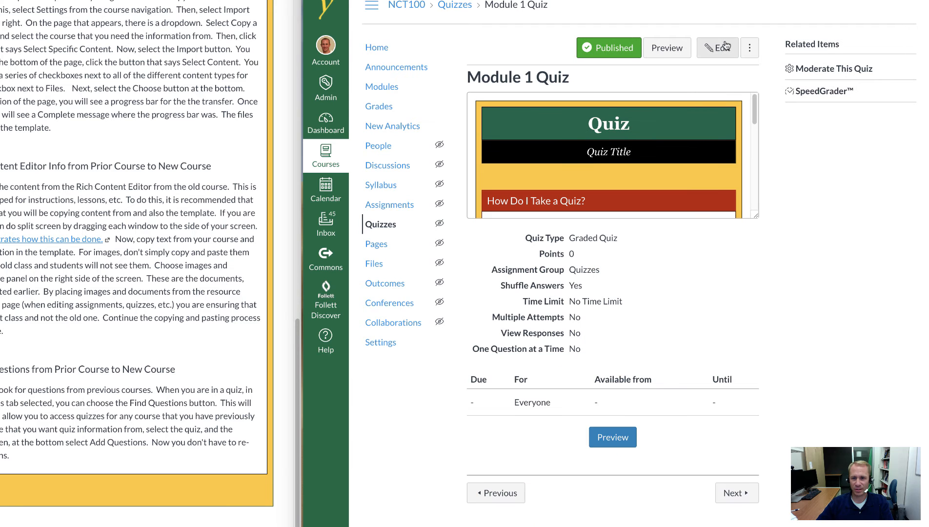
- Open Module 1 Quiz for editing and bring up Find Questions for its question list
click(726, 47)
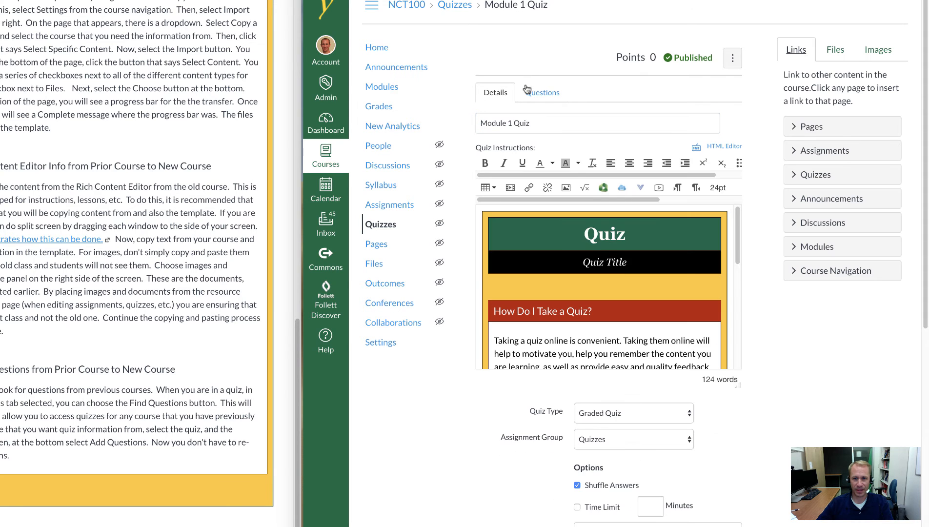
click(543, 92)
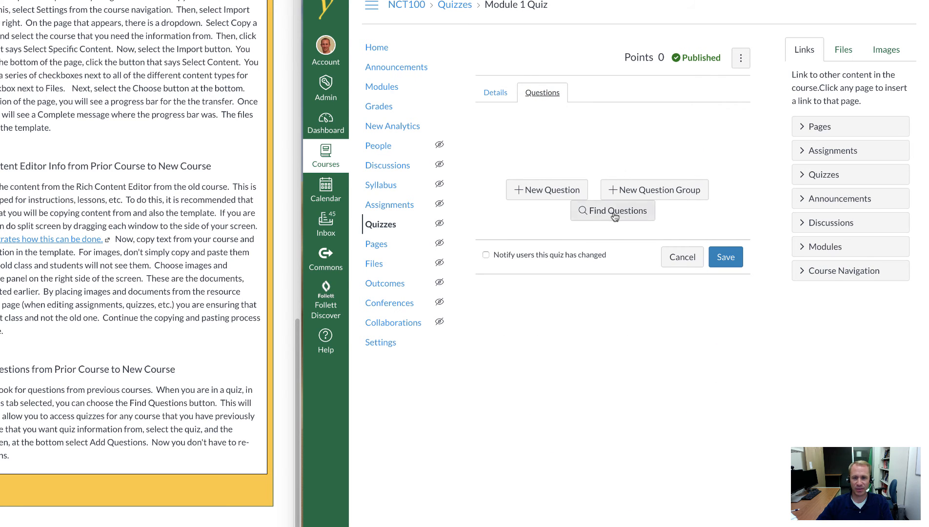
click(372, 6)
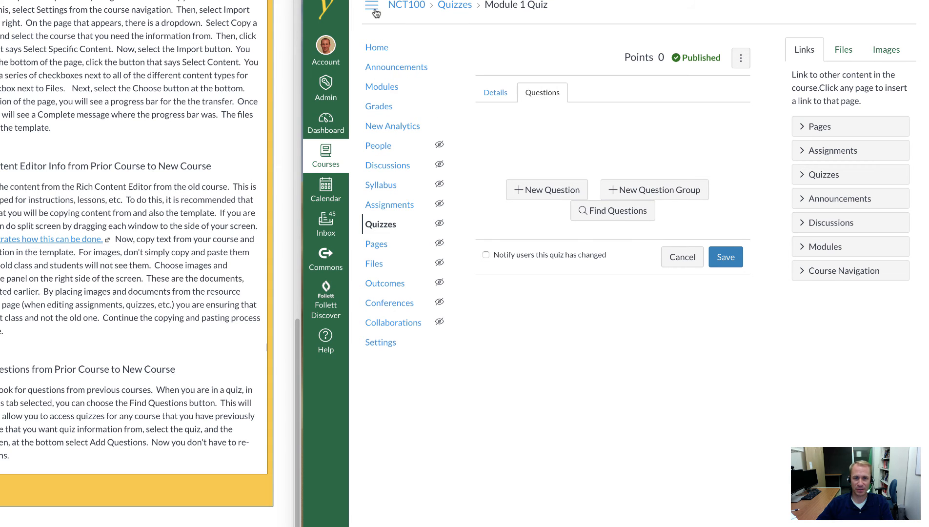
click(673, 192)
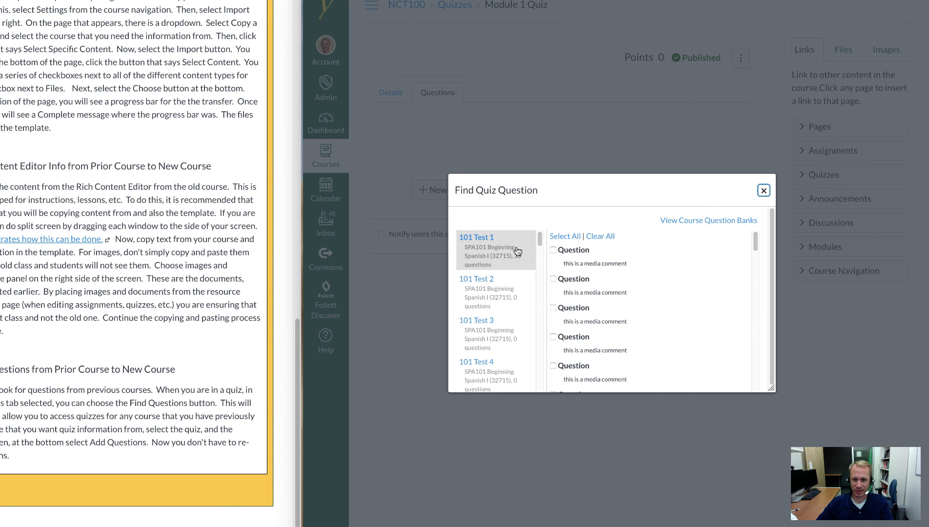
- Select all questions of 101 Test 1 from SPA101 Beginning Spanish I and add them to Module 1 Quiz
click(500, 243)
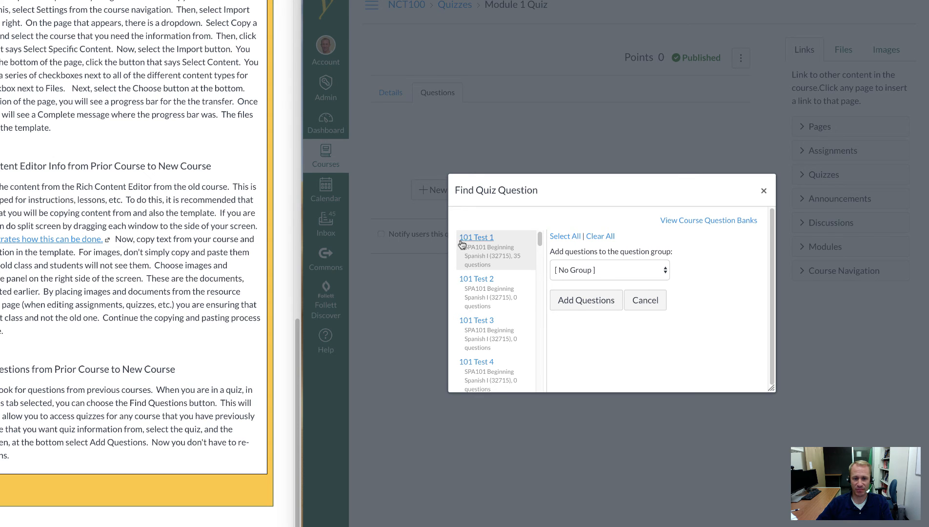
click(486, 244)
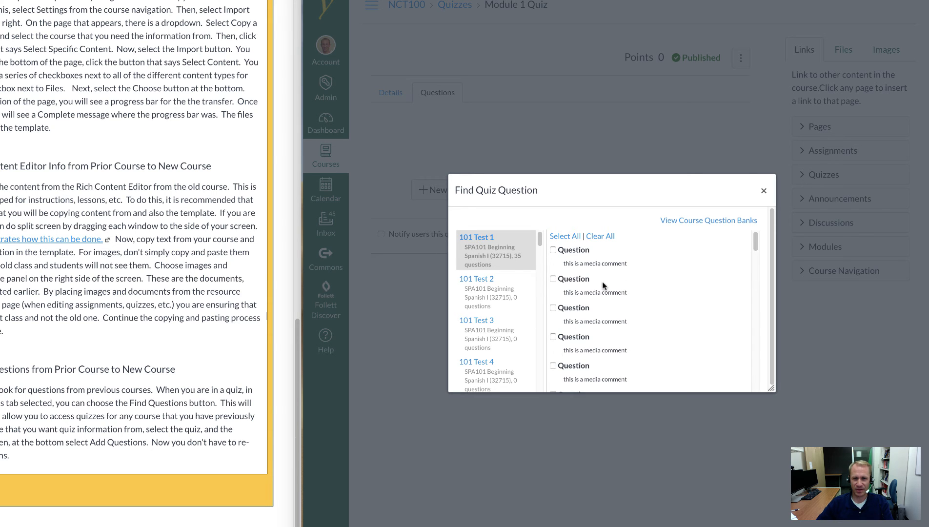
scroll(603, 281, down, 10)
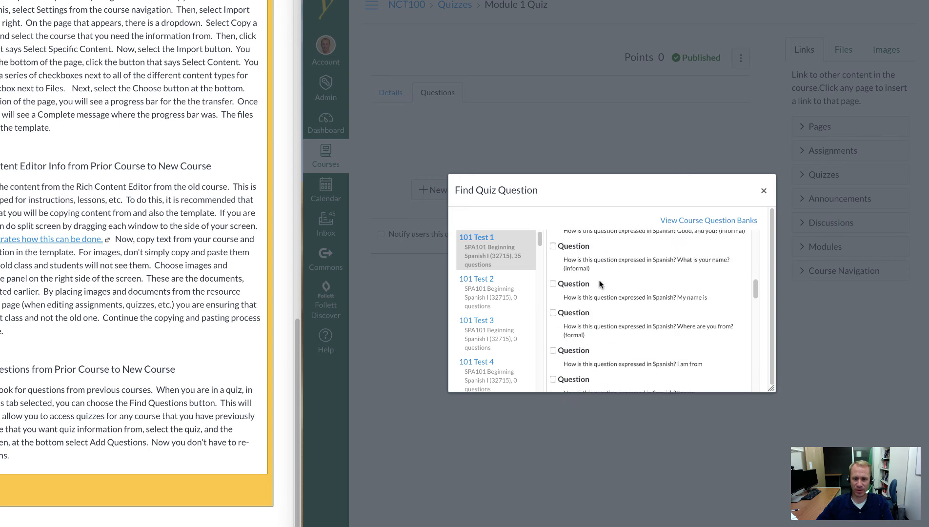
scroll(601, 284, down, 10)
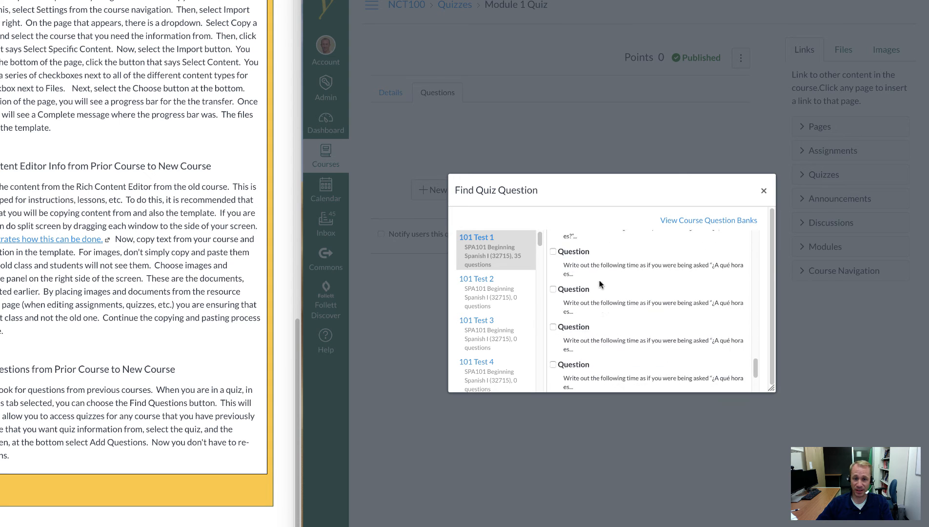
scroll(600, 284, down, 1)
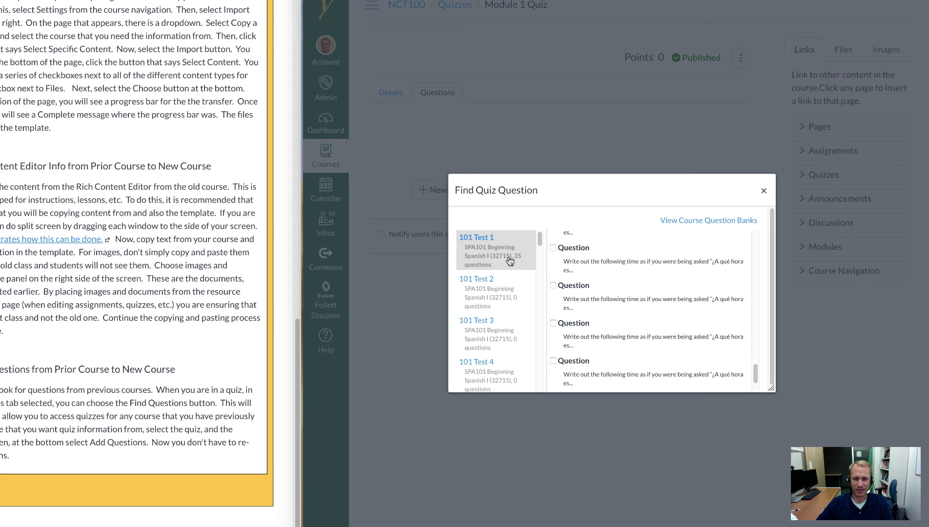
scroll(610, 275, up, 15)
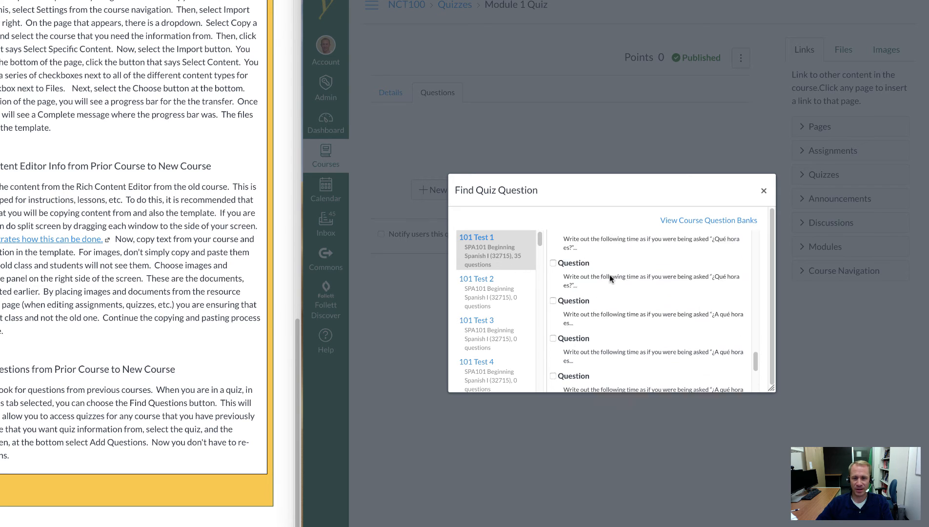
click(561, 237)
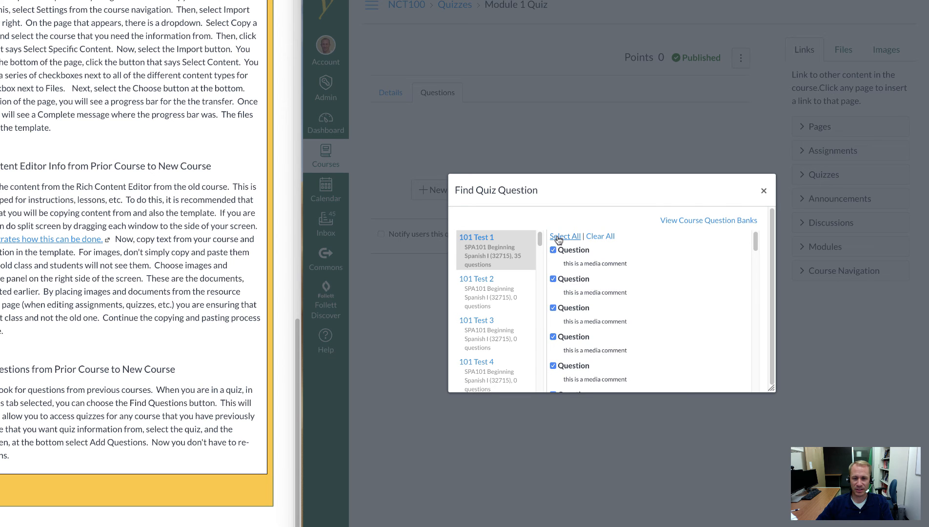
scroll(635, 309, down, 15)
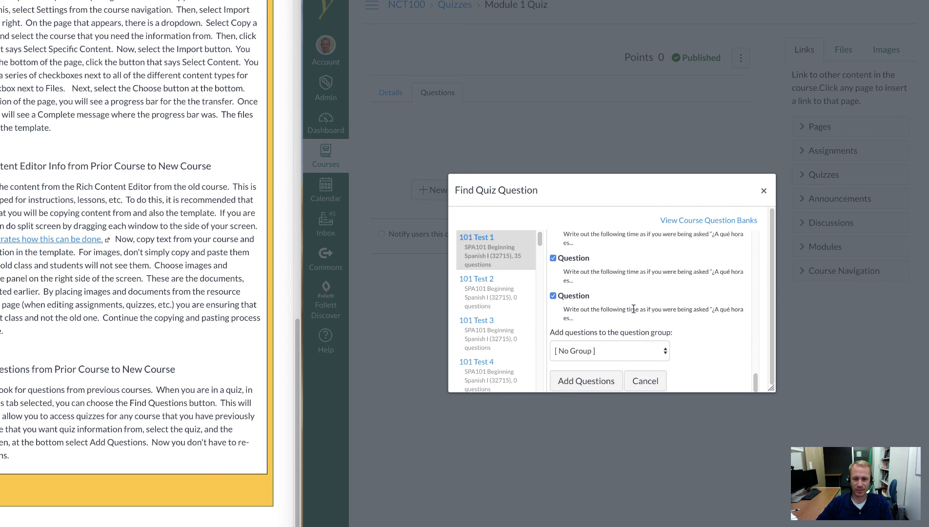
click(576, 374)
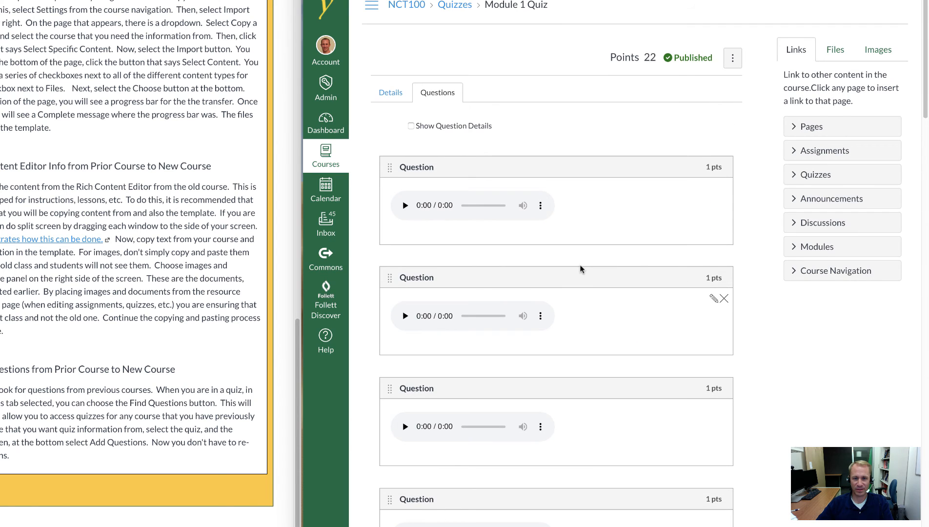
- Review the added Spanish questions, return to the quiz details and save Module 1 Quiz
scroll(580, 264, down, 10)
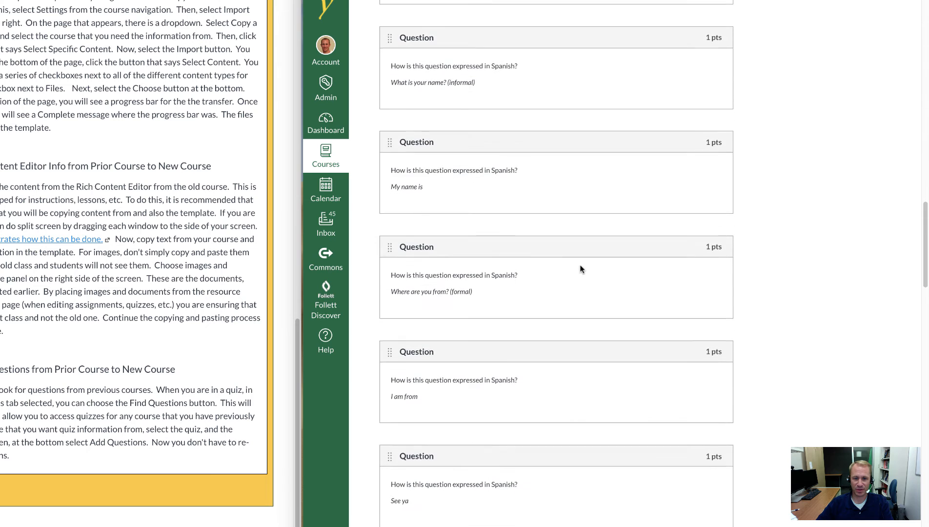
scroll(581, 267, down, 15)
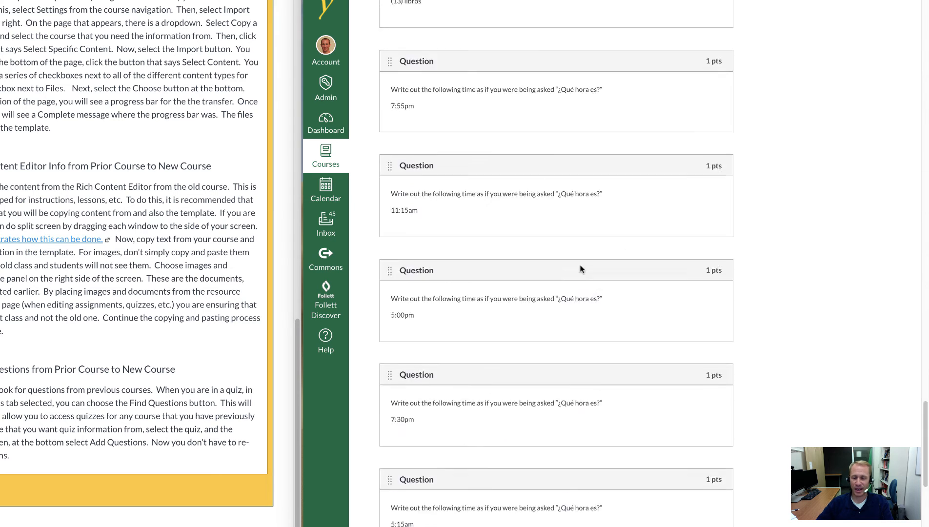
scroll(580, 269, up, 10)
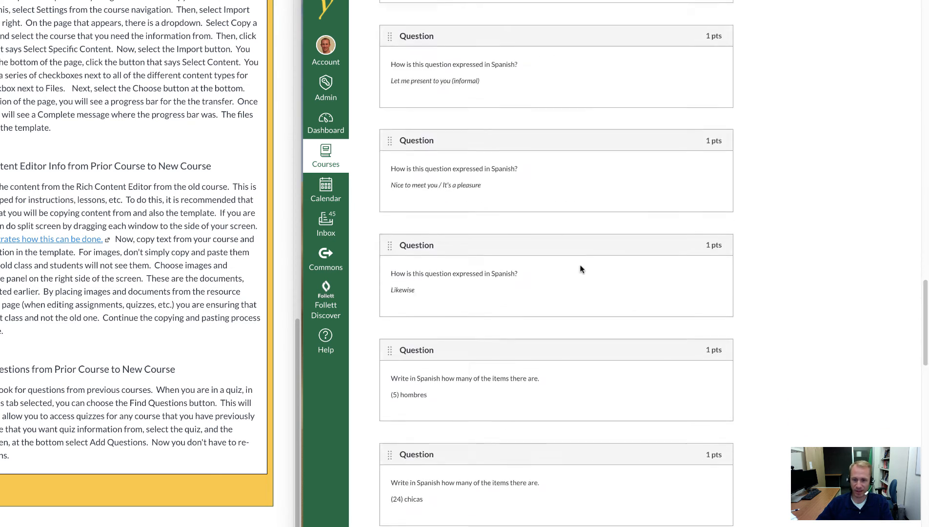
scroll(580, 269, up, 10)
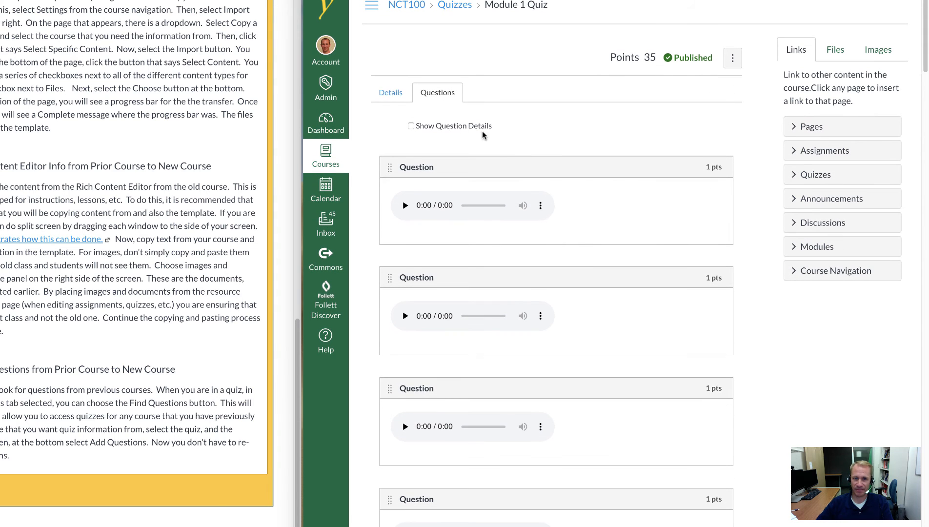
click(390, 92)
scroll(710, 435, down, 1)
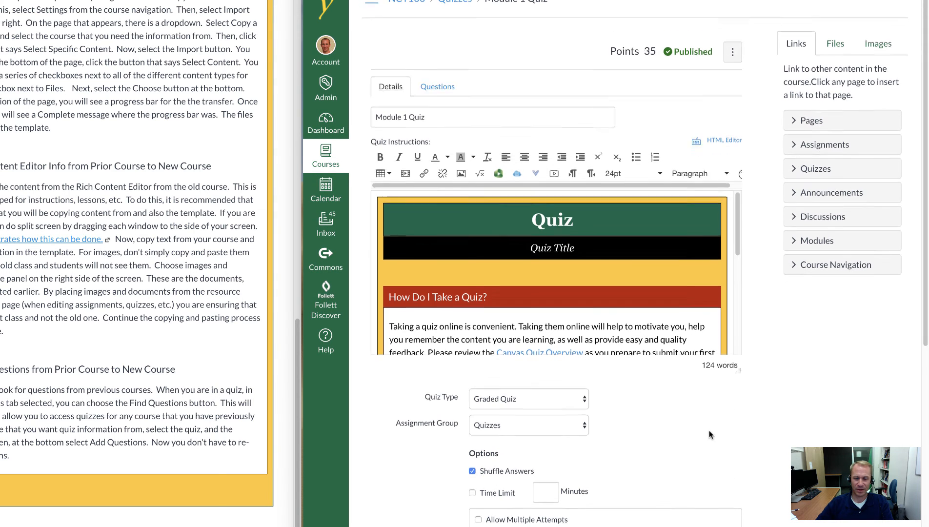
scroll(710, 434, down, 5)
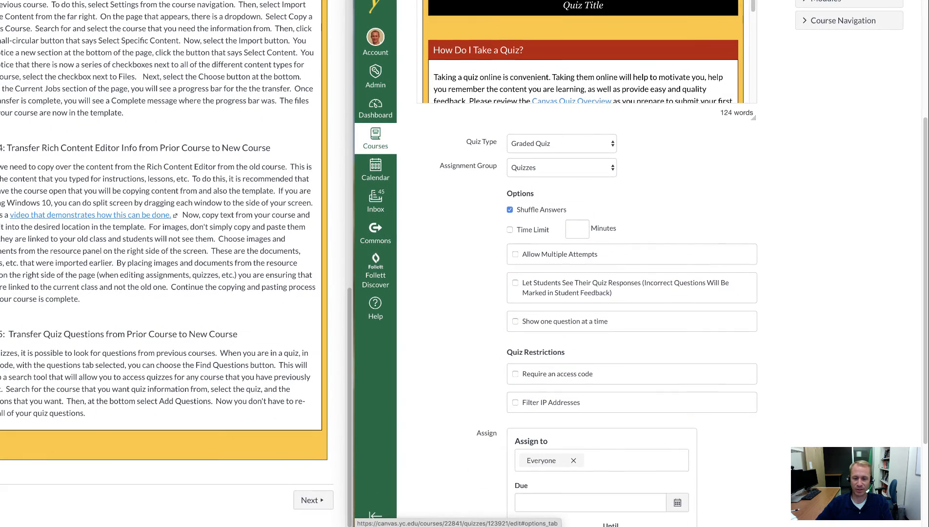
scroll(781, 466, down, 3)
click(732, 493)
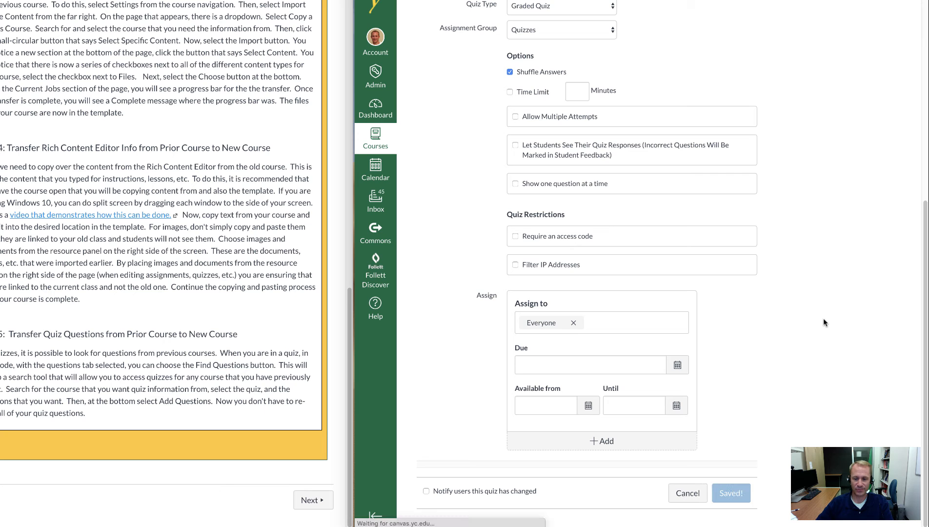
- Reopen Module 1 Quiz from the course modules and enlarge its description box to read through the Quiz Instructions
click(427, 77)
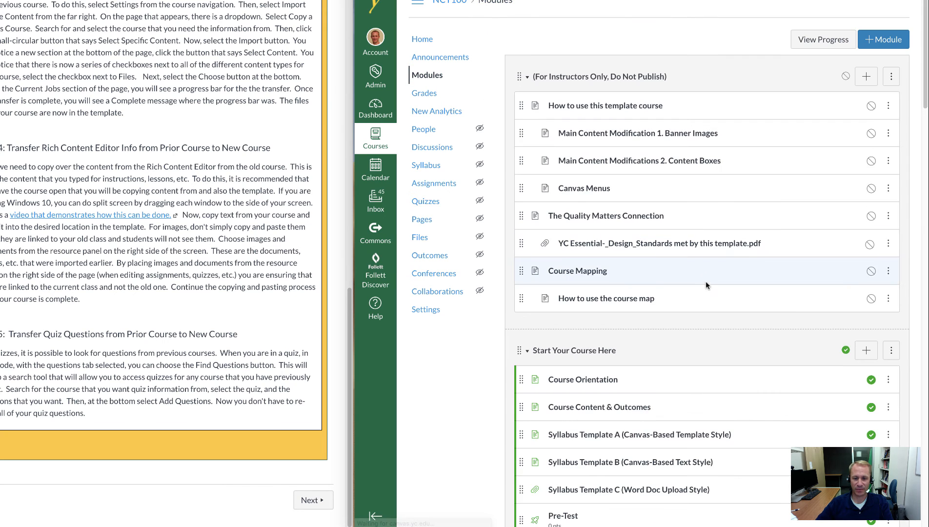
scroll(706, 285, down, 8)
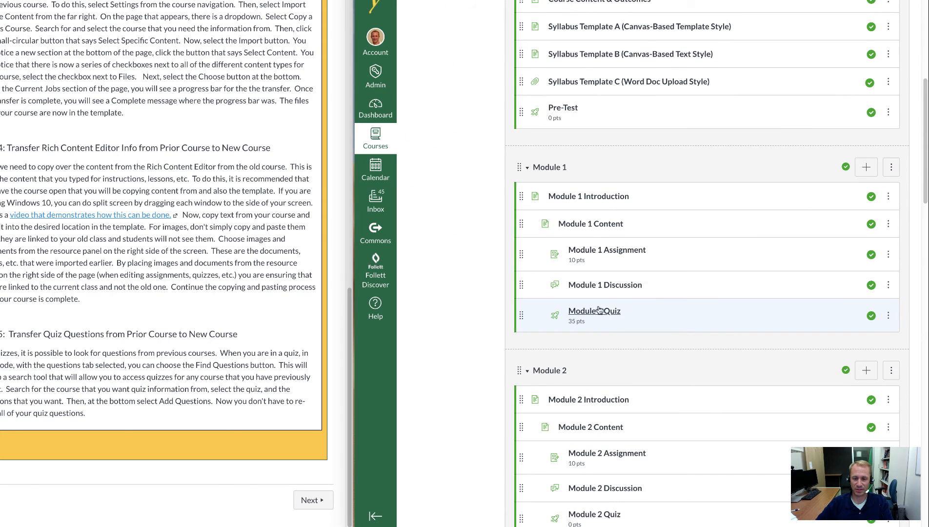
click(600, 311)
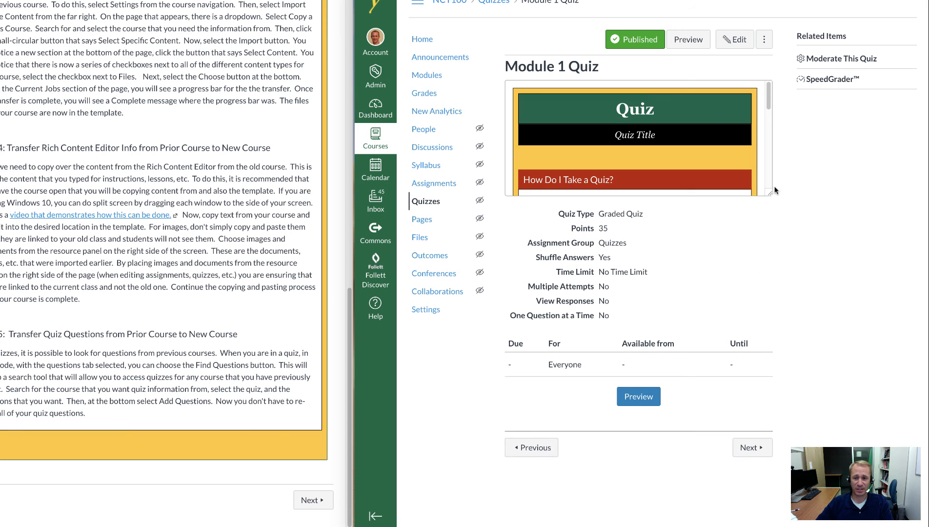
drag(770, 192, 788, 415)
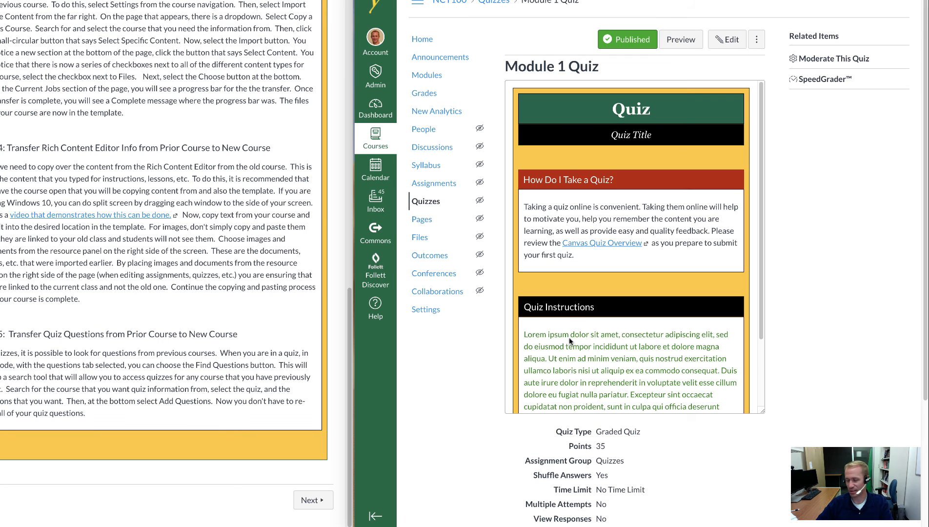
scroll(642, 355, down, 3)
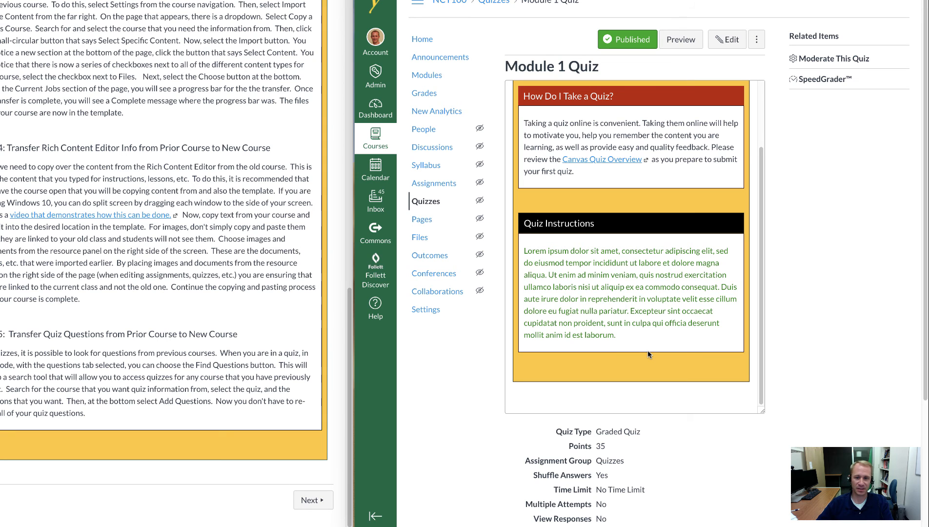
- Return to the NCT100 modules list and look over the Start Your Course Here module
click(425, 75)
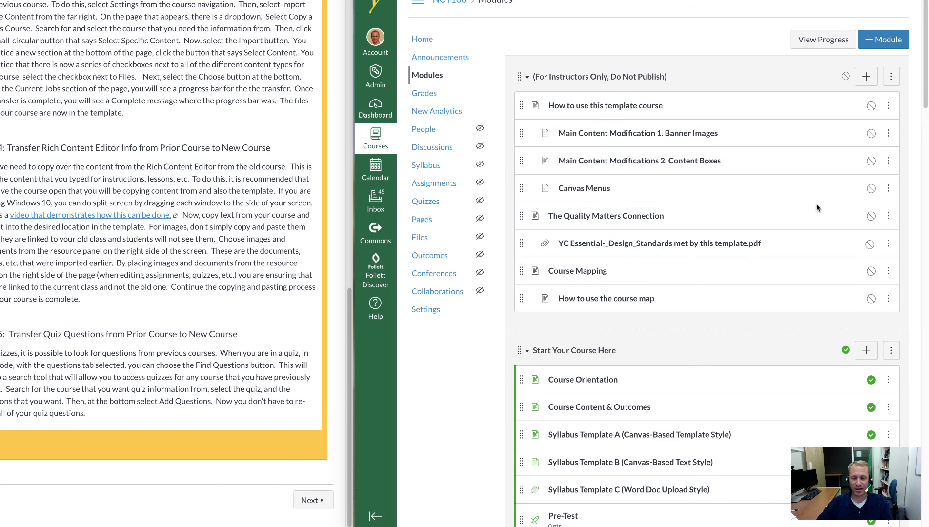
scroll(794, 244, down, 3)
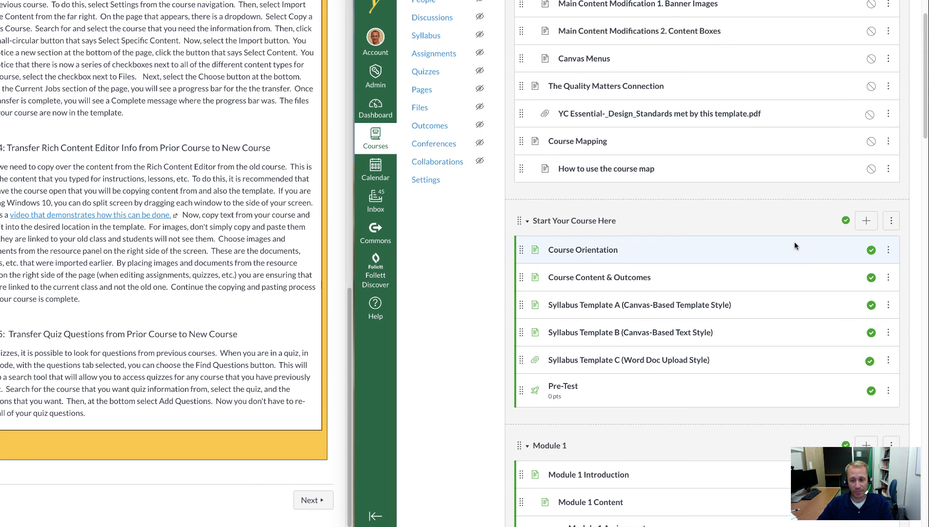